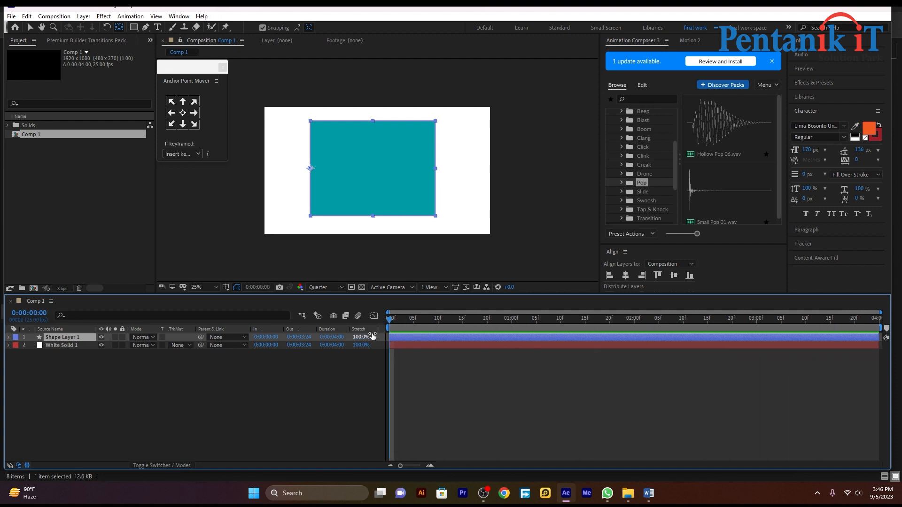
{"action": "left_click", "coordinate": [177, 16]}
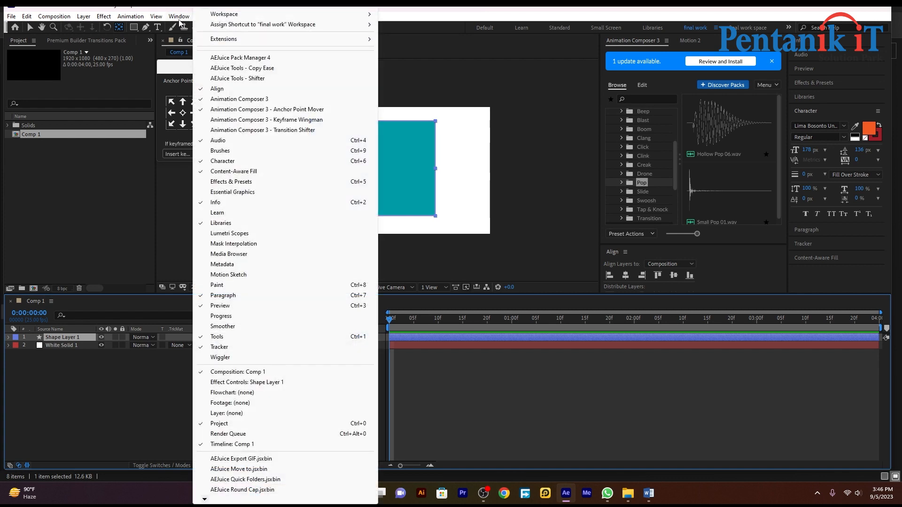
{"action": "mouse_move", "coordinate": [307, 41]}
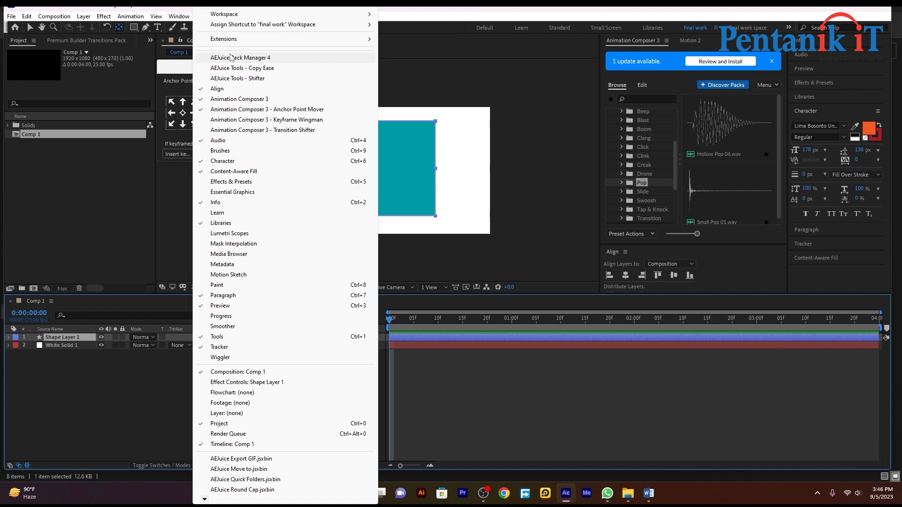
{"action": "left_click", "coordinate": [527, 380]}
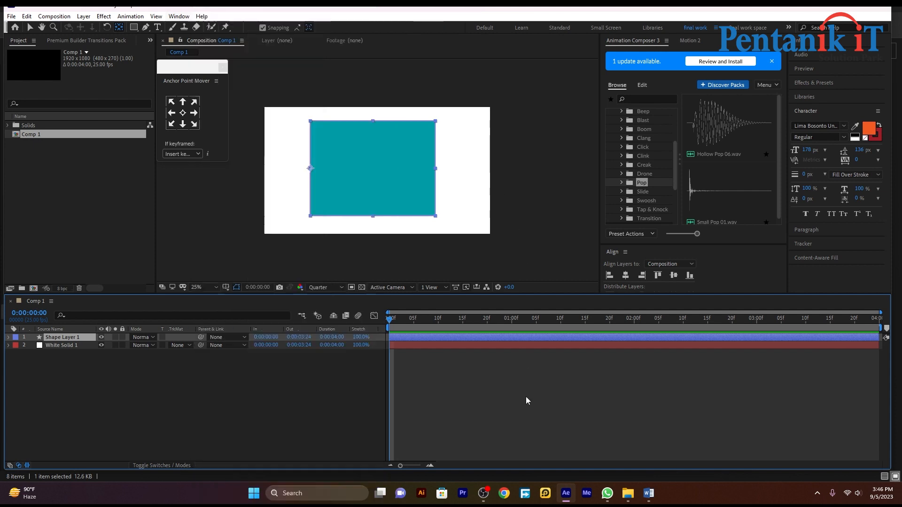
{"action": "left_click", "coordinate": [526, 398]}
{"action": "left_click", "coordinate": [534, 341]}
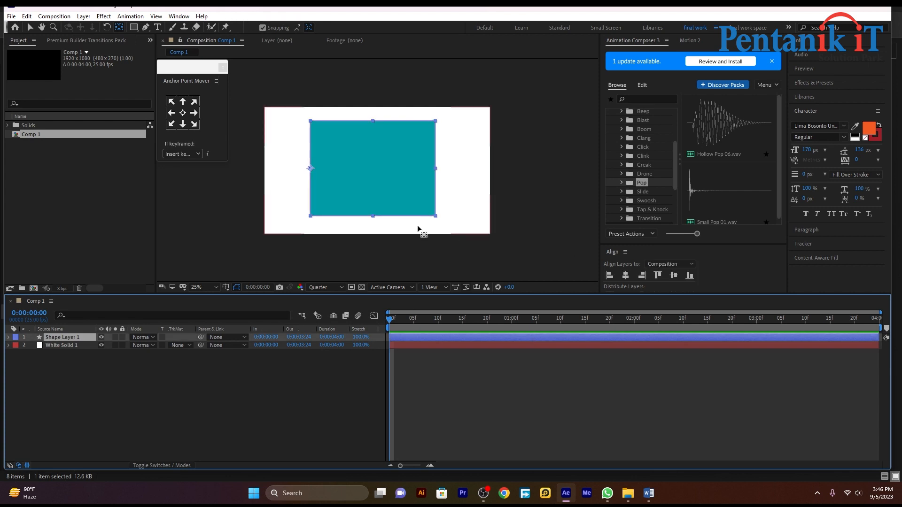
Step: Switch to Chrome with the DarkMotion - Agency profile and search Google for "ae juice"
{"action": "left_click", "coordinate": [504, 493]}
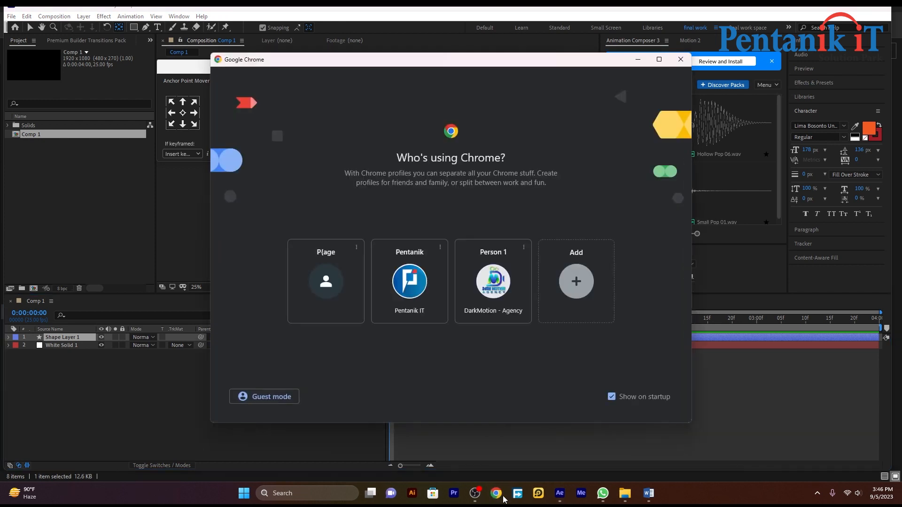
{"action": "left_click", "coordinate": [477, 280]}
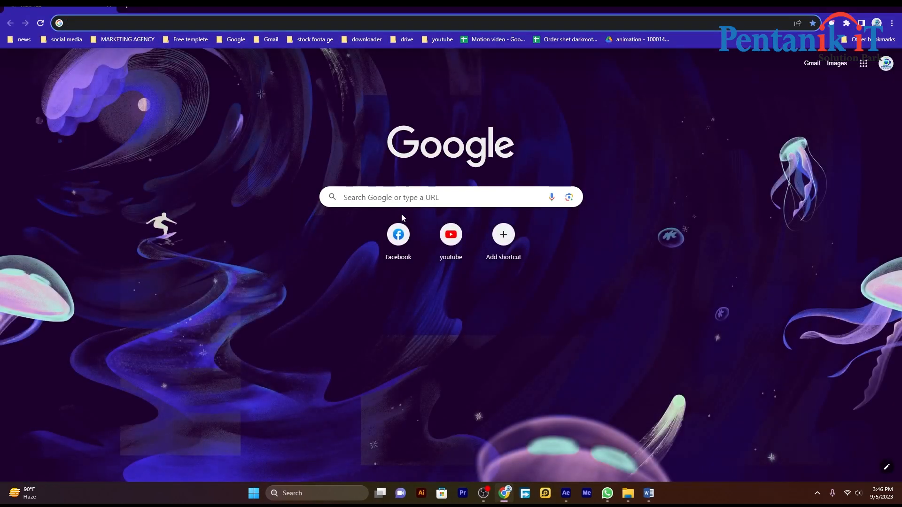
{"action": "left_click", "coordinate": [407, 203]}
{"action": "type", "text": "ae j"}
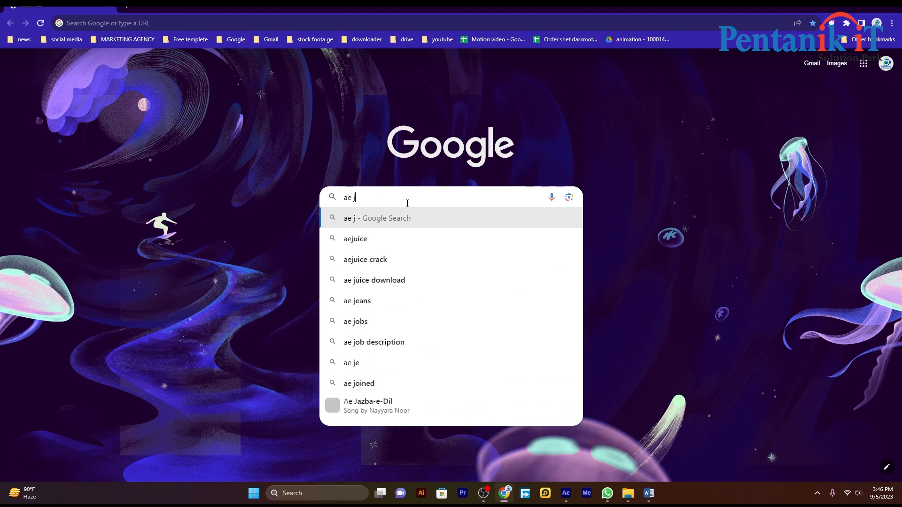
{"action": "type", "text": "uice"}
{"action": "key", "text": "Return"}
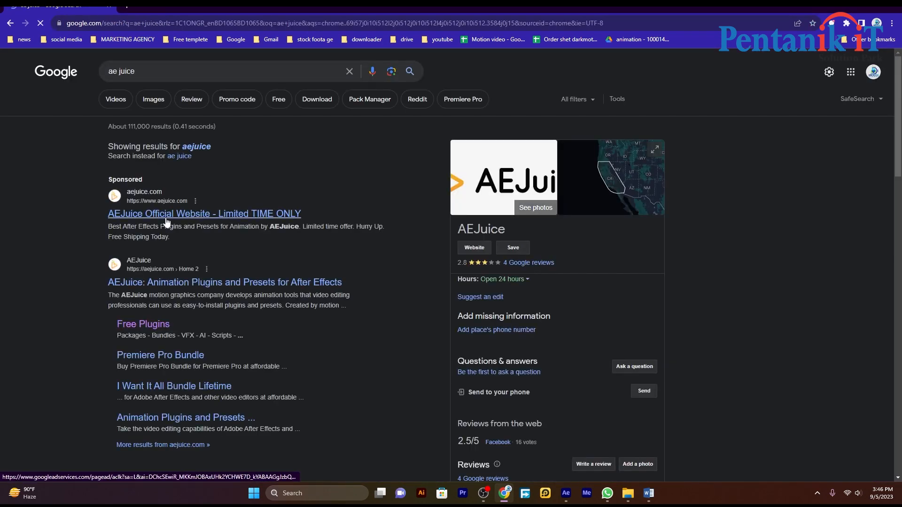
Step: Open the official AEJuice website from the search results and bring up its Free Plugins page
{"action": "left_click", "coordinate": [166, 219]}
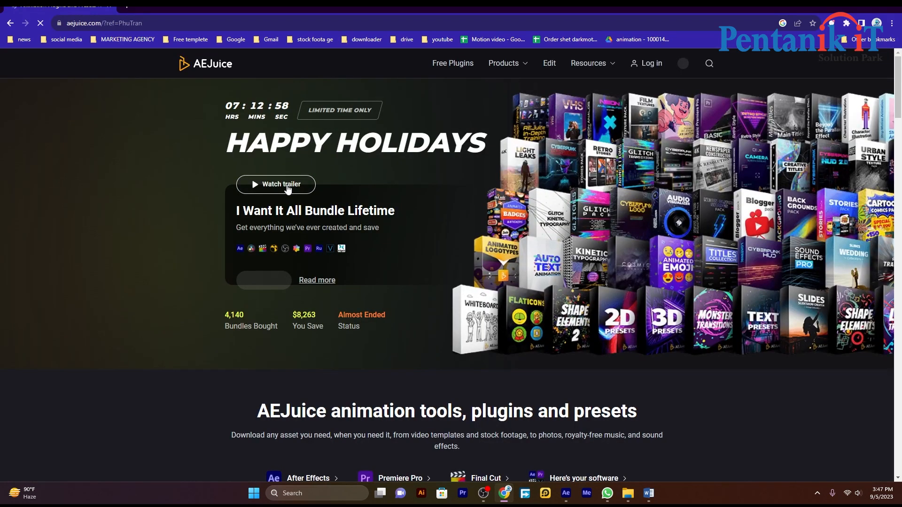
{"action": "left_click", "coordinate": [461, 65]}
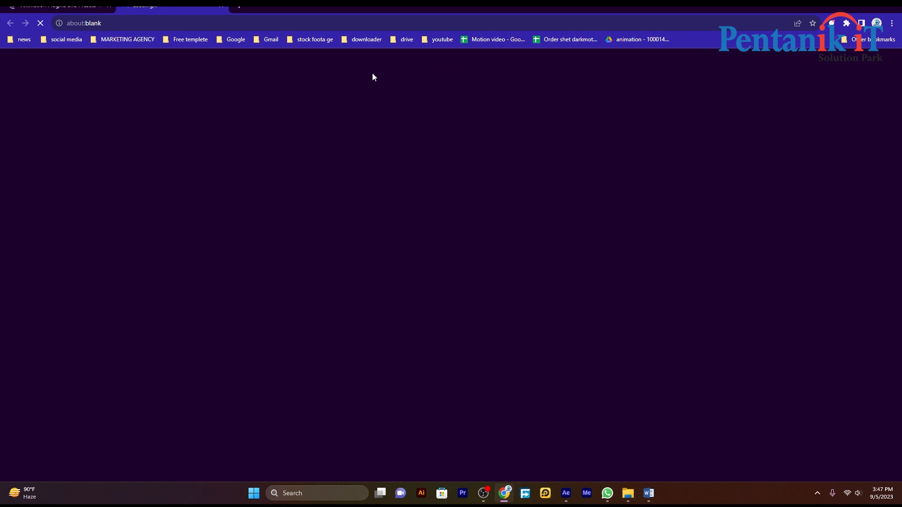
{"action": "left_click", "coordinate": [69, 6]}
{"action": "left_click", "coordinate": [173, 6]}
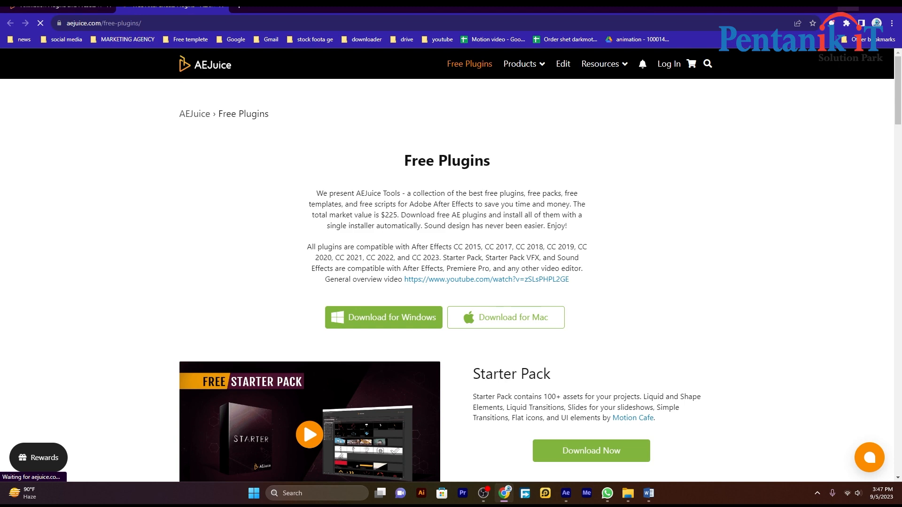
Step: Return to After Effects, open AEJuice Pack Manager 4 and move its floating window down over the workspace
{"action": "left_click", "coordinate": [848, 8]}
{"action": "left_click", "coordinate": [447, 395]}
{"action": "left_click", "coordinate": [473, 338]}
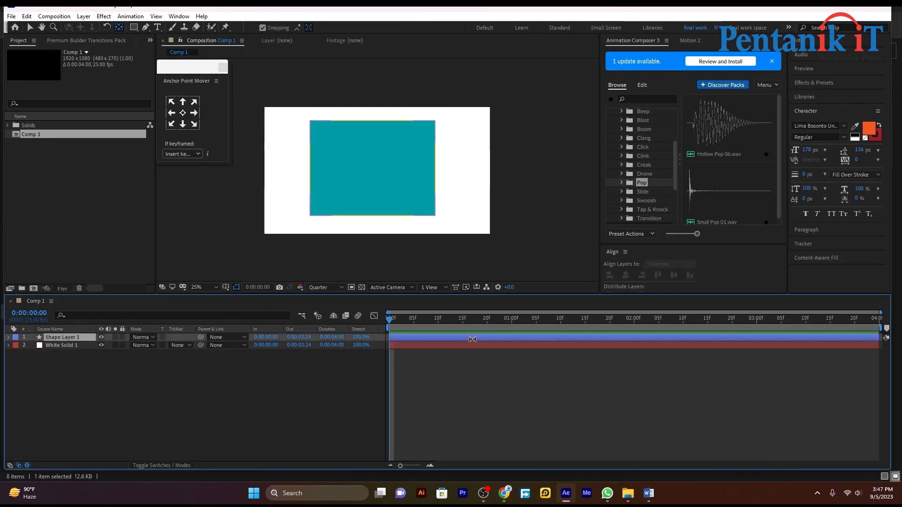
{"action": "left_click", "coordinate": [184, 17]}
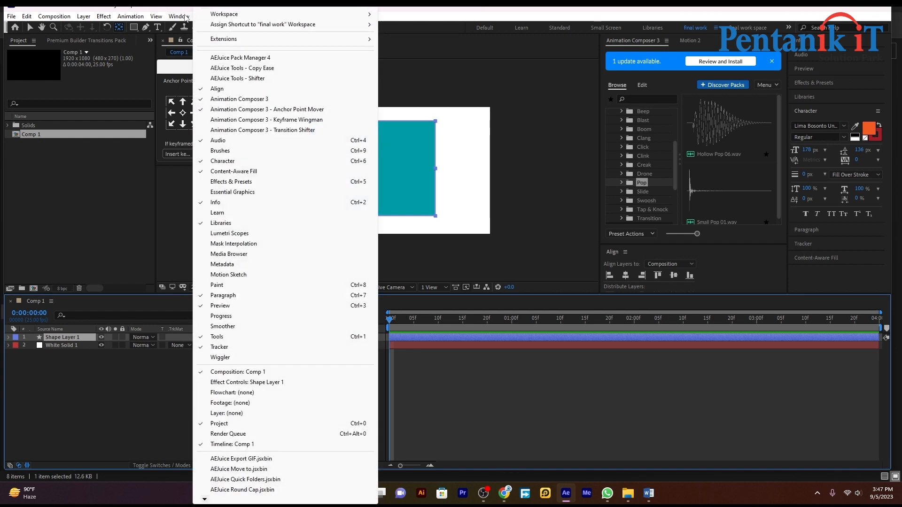
{"action": "left_click", "coordinate": [243, 58]}
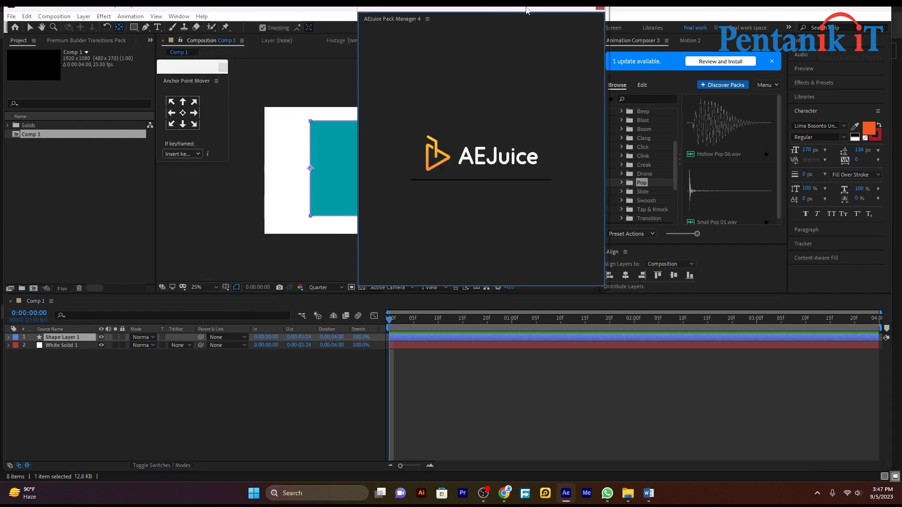
{"action": "left_click_drag", "start_coordinate": [471, 9], "coordinate": [491, 47]}
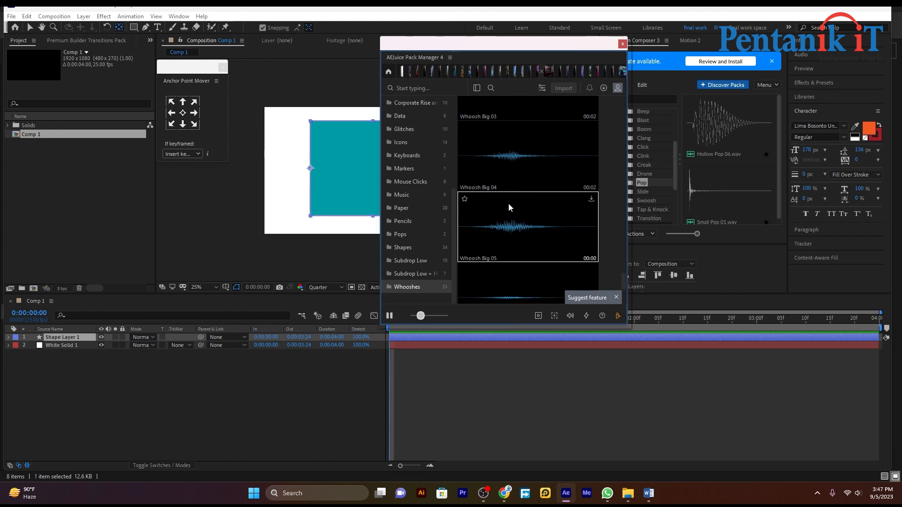
Step: Browse the free and store packs on the AEJuice Pack Manager home page
{"action": "left_click", "coordinate": [389, 71]}
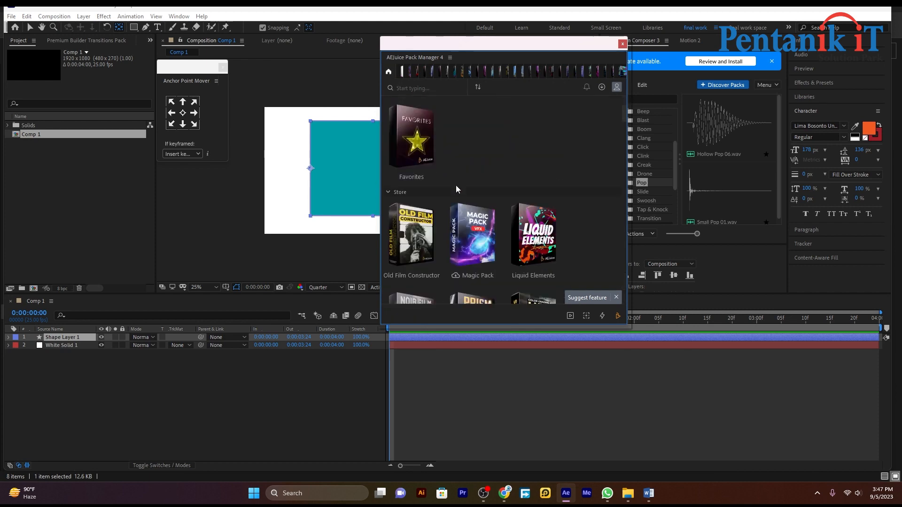
{"action": "scroll", "coordinate": [443, 202], "scroll_direction": "down", "scroll_amount": 10}
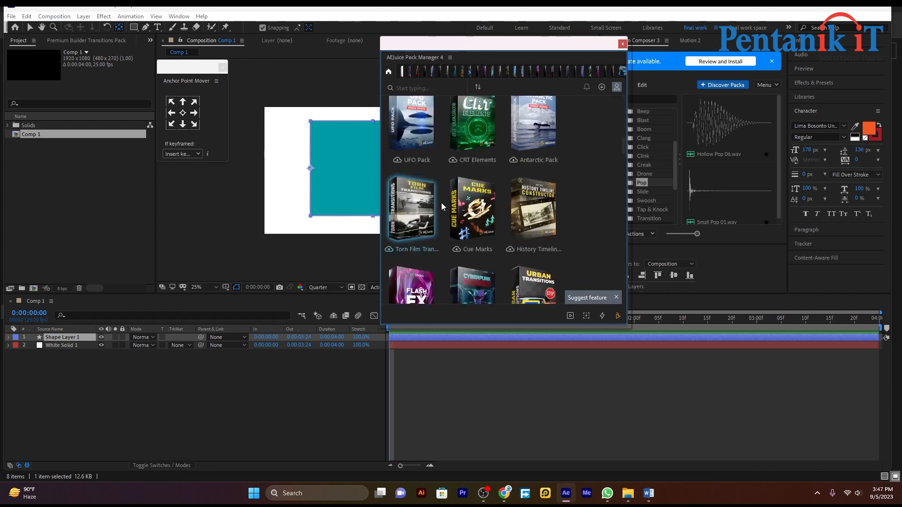
{"action": "scroll", "coordinate": [441, 202], "scroll_direction": "down", "scroll_amount": 3}
{"action": "scroll", "coordinate": [440, 203], "scroll_direction": "up", "scroll_amount": 9}
{"action": "scroll", "coordinate": [439, 203], "scroll_direction": "down", "scroll_amount": 4}
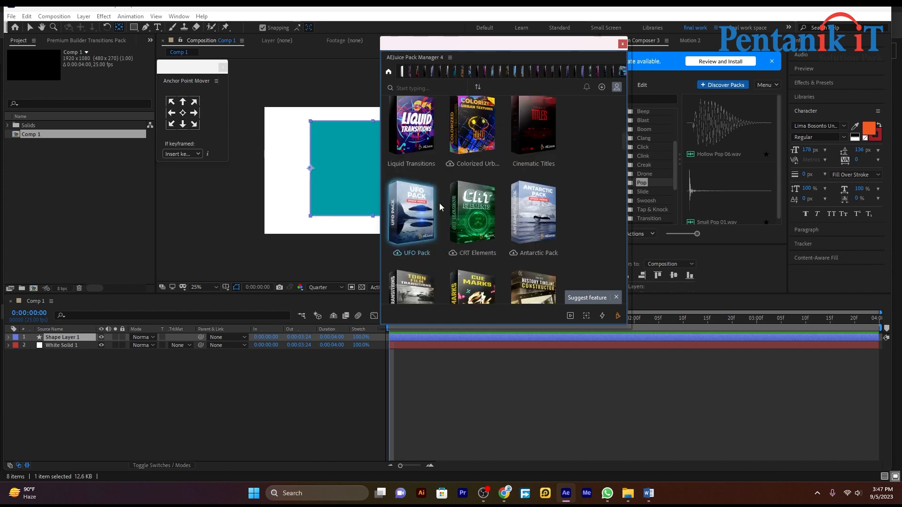
{"action": "scroll", "coordinate": [439, 203], "scroll_direction": "up", "scroll_amount": 10}
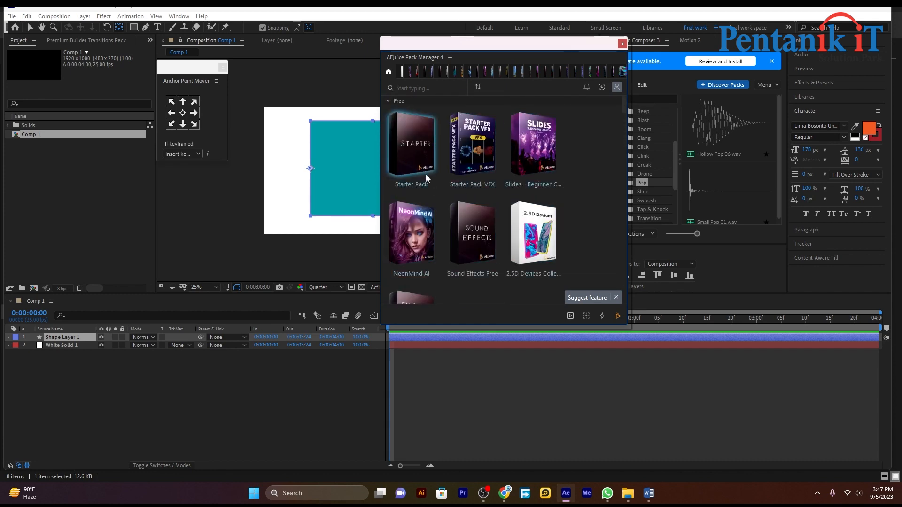
Step: Dock AEJuice Pack Manager 4 with the composition viewer's panels, undock it again and bring Comp 1 back into view
{"action": "left_click_drag", "start_coordinate": [502, 55], "coordinate": [364, 57]}
{"action": "right_click", "coordinate": [412, 40]}
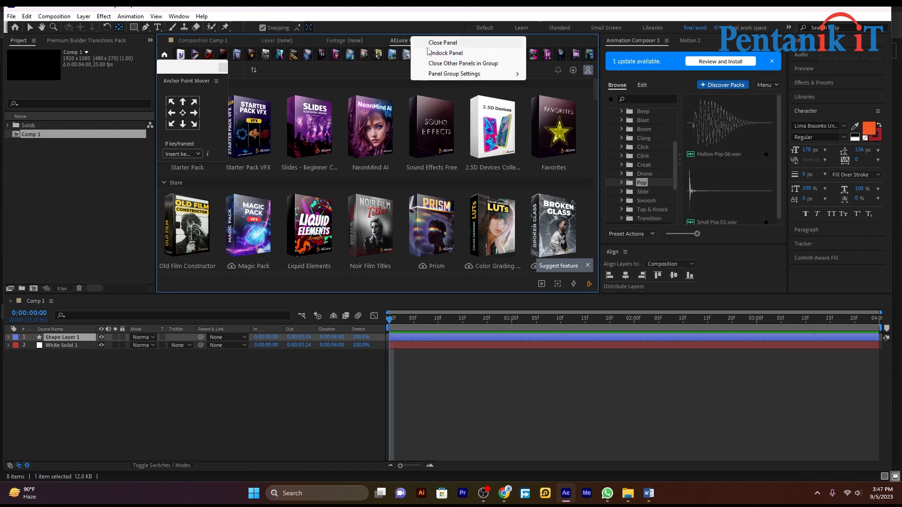
{"action": "left_click", "coordinate": [444, 54]}
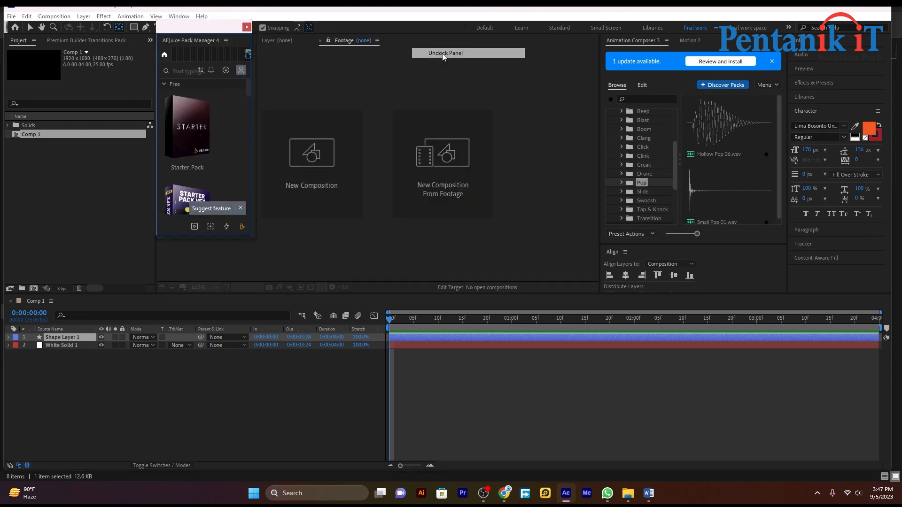
{"action": "left_click", "coordinate": [275, 43]}
{"action": "left_click", "coordinate": [446, 339]}
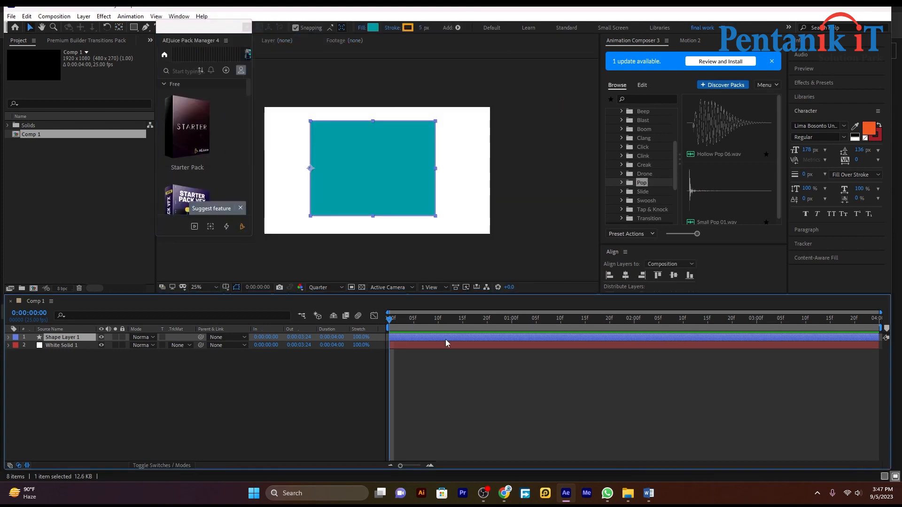
Step: Widen the floating AEJuice Pack Manager, move it away from the composition's shape and open the Starter Pack
{"action": "left_click_drag", "start_coordinate": [250, 70], "coordinate": [390, 71]}
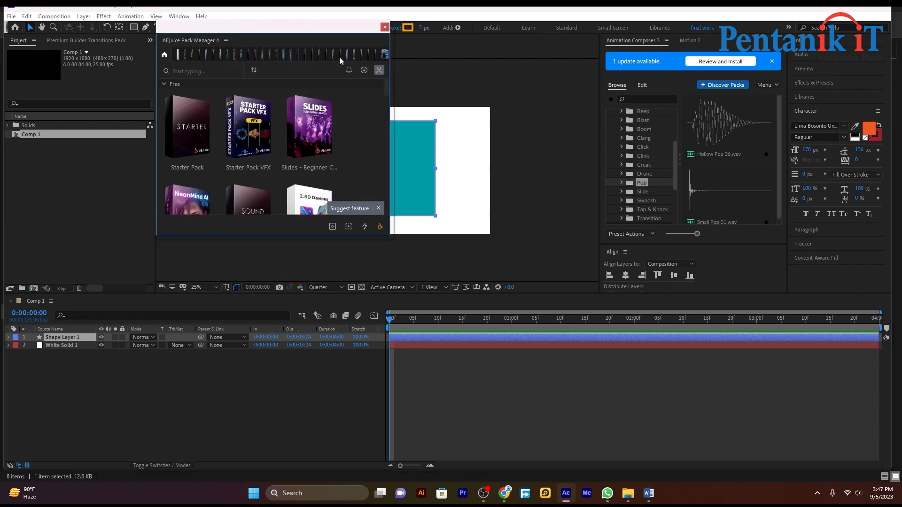
{"action": "left_click_drag", "start_coordinate": [304, 33], "coordinate": [619, 65]}
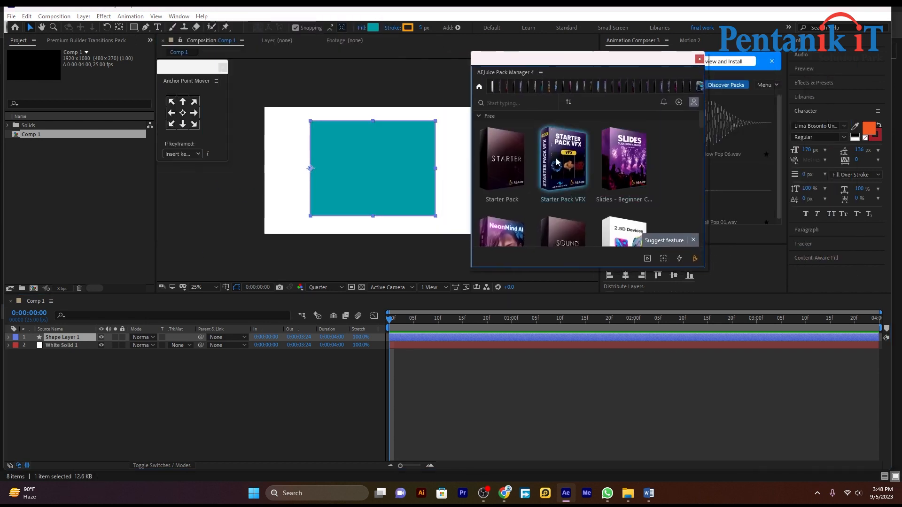
{"action": "left_click", "coordinate": [502, 162]}
{"action": "left_click", "coordinate": [501, 160]}
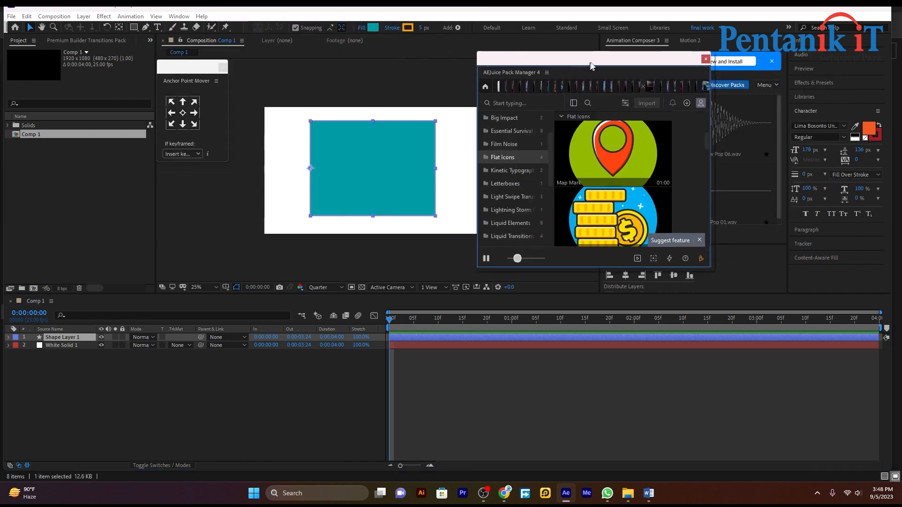
Step: Look through the Starter Pack's Analog Glitch, animated background, animated marker and Big Impact categories, continuing into the Essential Survival category
{"action": "scroll", "coordinate": [591, 141], "scroll_direction": "up", "scroll_amount": 3}
{"action": "left_click", "coordinate": [591, 122]}
{"action": "left_click", "coordinate": [593, 134]}
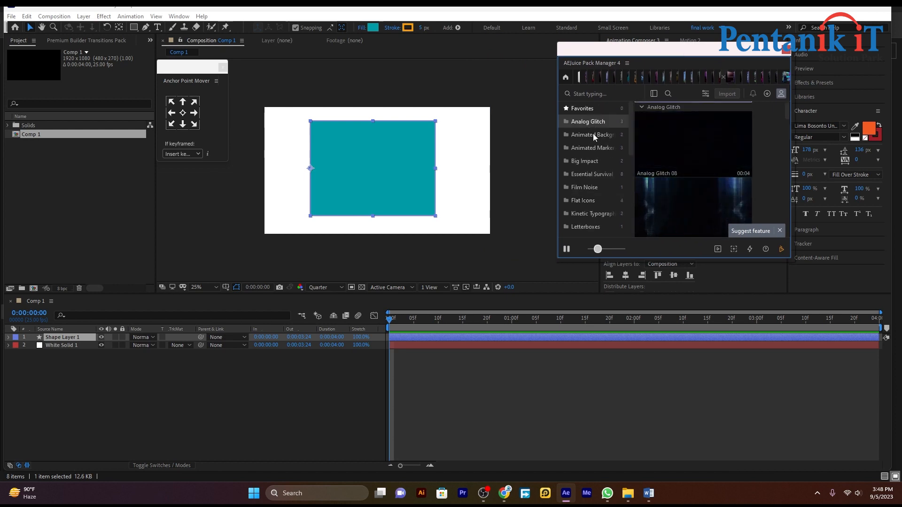
{"action": "left_click", "coordinate": [590, 150]}
{"action": "left_click", "coordinate": [588, 161]}
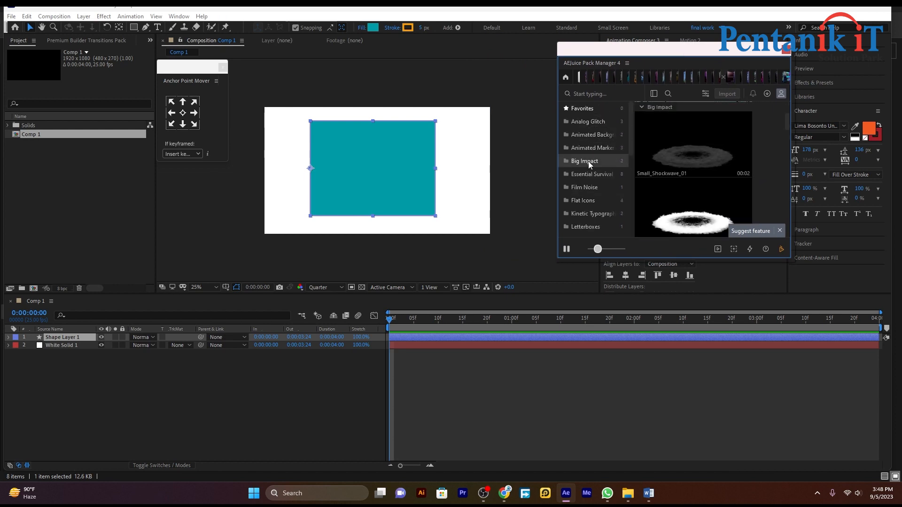
{"action": "scroll", "coordinate": [686, 154], "scroll_direction": "down", "scroll_amount": 1}
{"action": "scroll", "coordinate": [687, 155], "scroll_direction": "down", "scroll_amount": 4}
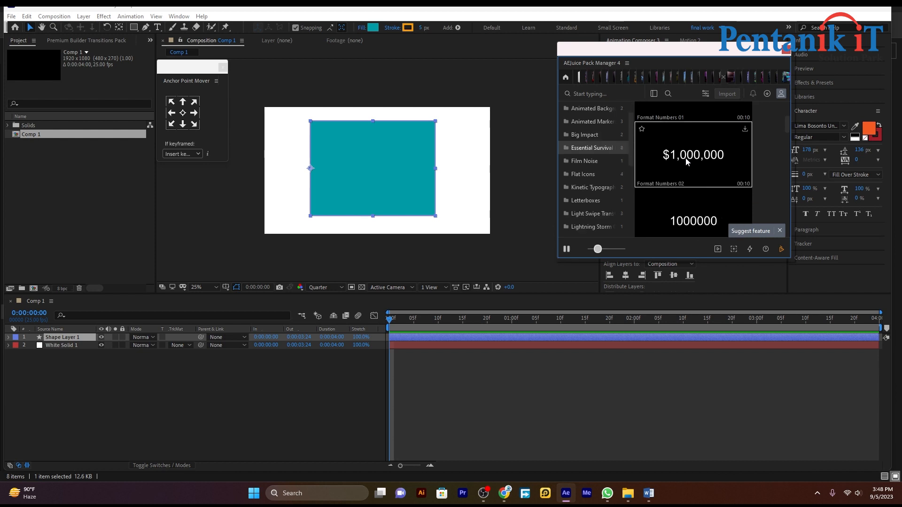
Step: Look through the Starter Pack's Essential Survival presets, from the number formats to Simple Fade Transition
{"action": "left_click", "coordinate": [685, 161]}
{"action": "scroll", "coordinate": [686, 163], "scroll_direction": "down", "scroll_amount": 1}
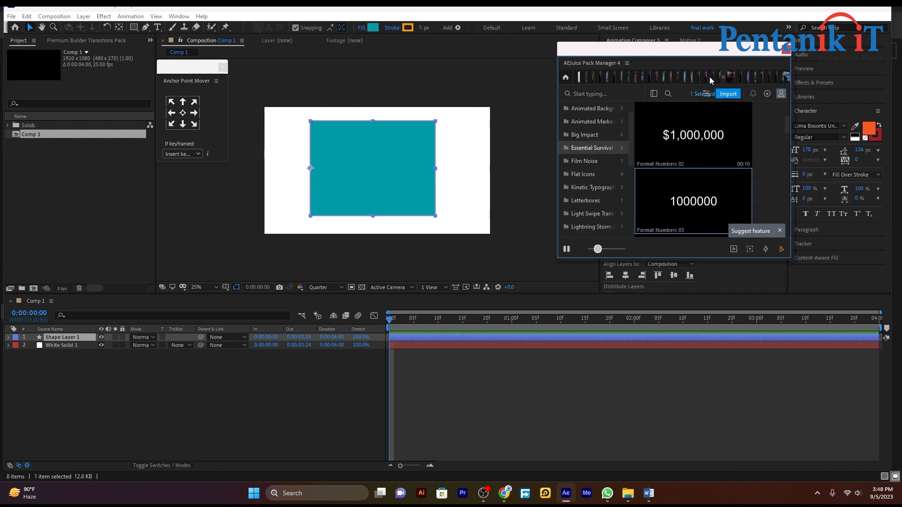
{"action": "scroll", "coordinate": [684, 144], "scroll_direction": "down", "scroll_amount": 2}
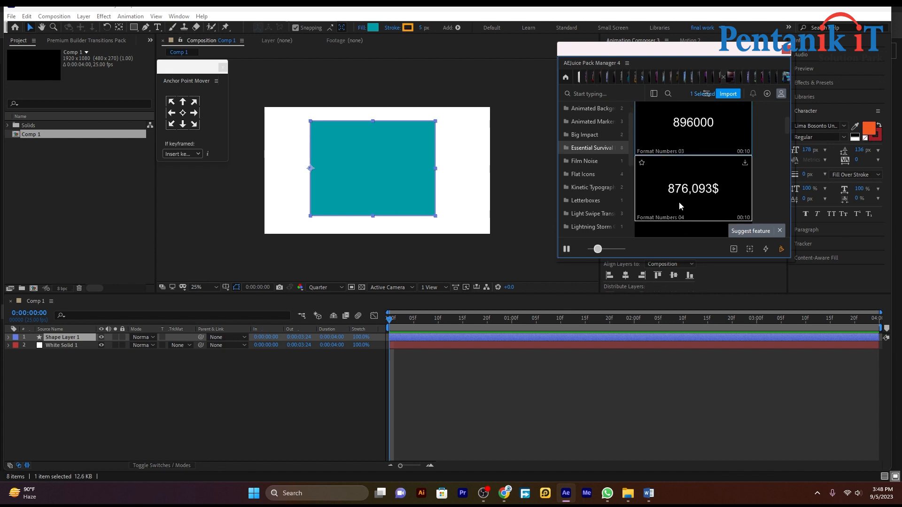
{"action": "scroll", "coordinate": [678, 201], "scroll_direction": "down", "scroll_amount": 2}
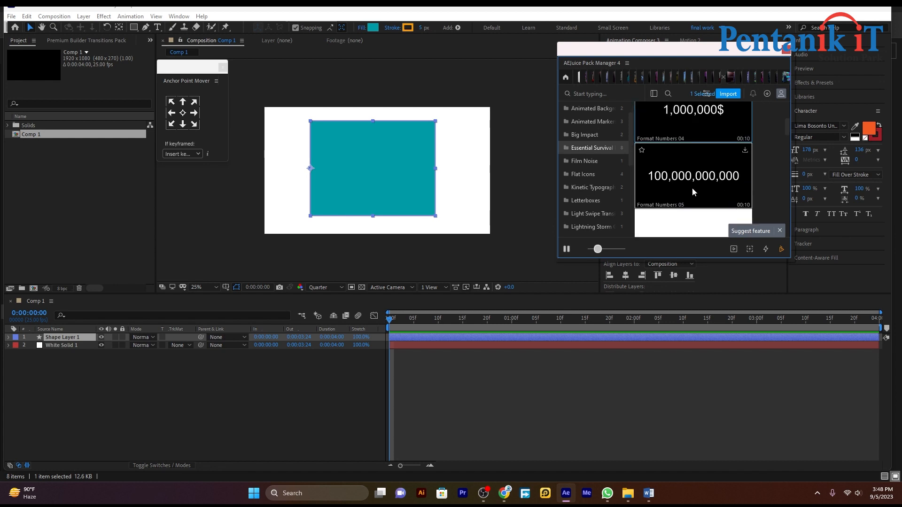
{"action": "scroll", "coordinate": [672, 168], "scroll_direction": "down", "scroll_amount": 4}
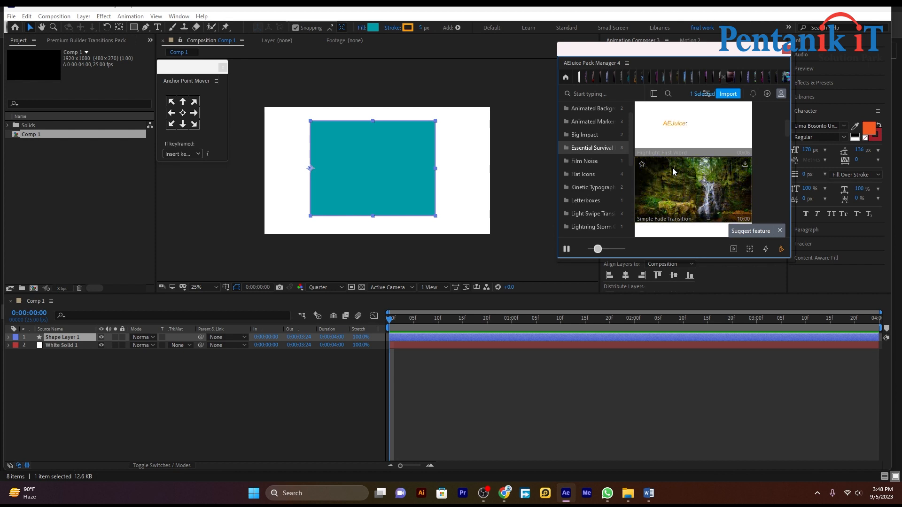
Step: Look through the Starter Pack's Film Noise, Flat Icons and Kinetic Typography presets, continuing to Letterboxes
{"action": "scroll", "coordinate": [672, 168], "scroll_direction": "down", "scroll_amount": 6}
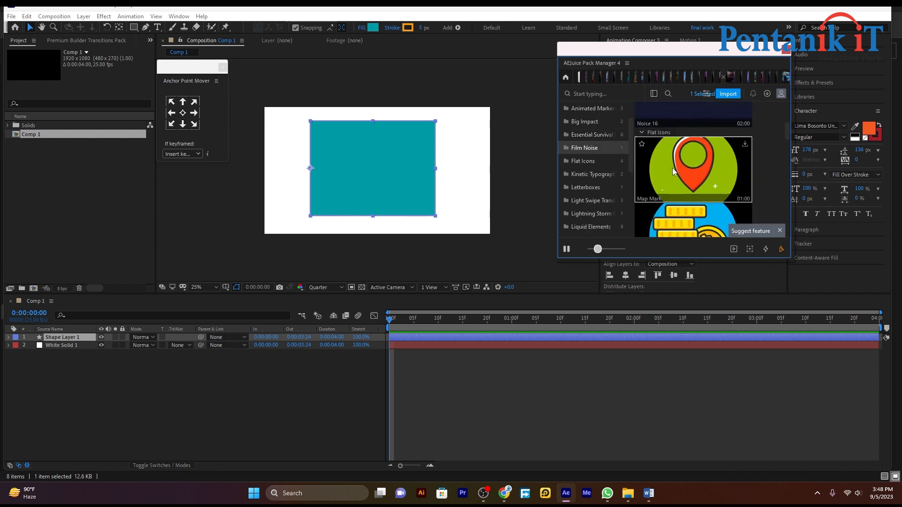
{"action": "scroll", "coordinate": [689, 170], "scroll_direction": "down", "scroll_amount": 2}
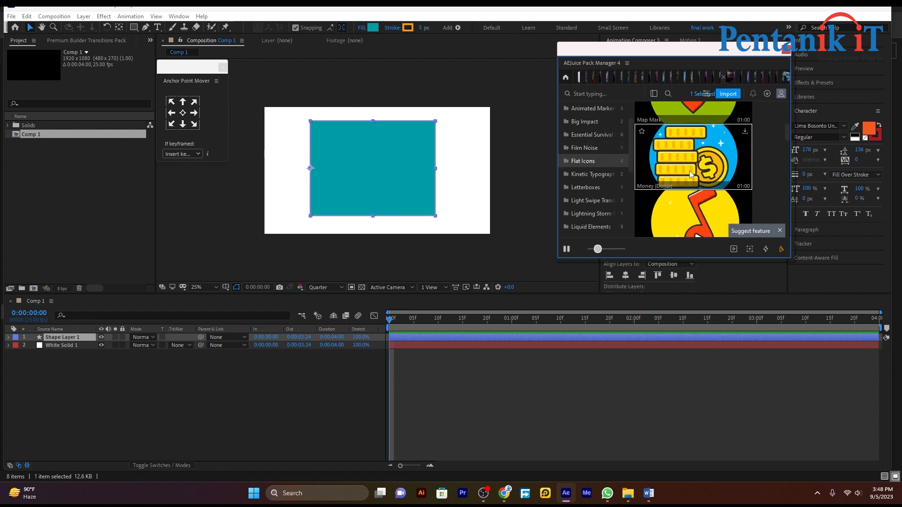
{"action": "scroll", "coordinate": [689, 171], "scroll_direction": "down", "scroll_amount": 8}
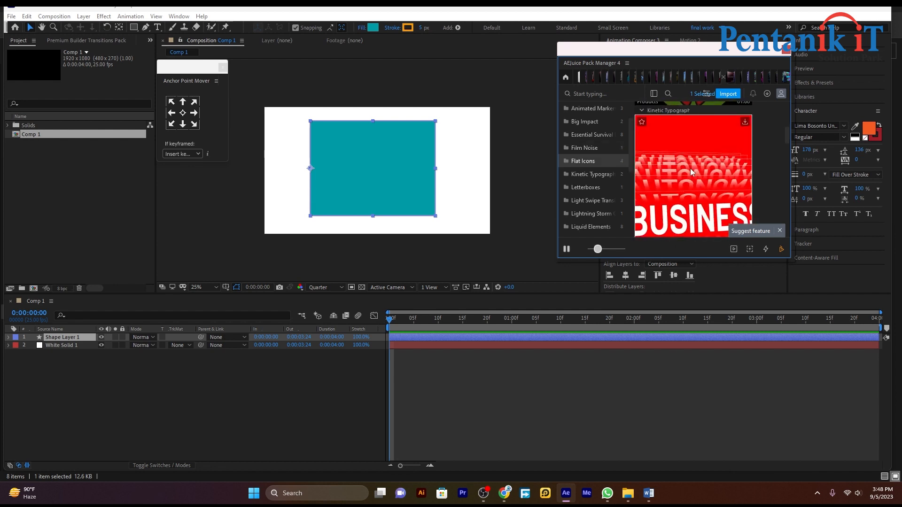
{"action": "scroll", "coordinate": [681, 178], "scroll_direction": "down", "scroll_amount": 5}
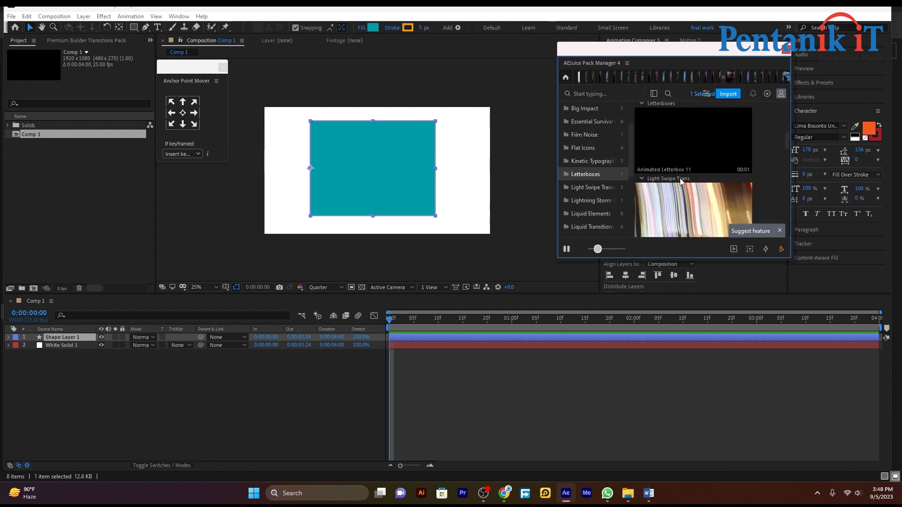
Step: Look through the Starter Pack's light swipe transitions, Liquid Elements and Liquid Transitions presets
{"action": "scroll", "coordinate": [680, 178], "scroll_direction": "down", "scroll_amount": 2}
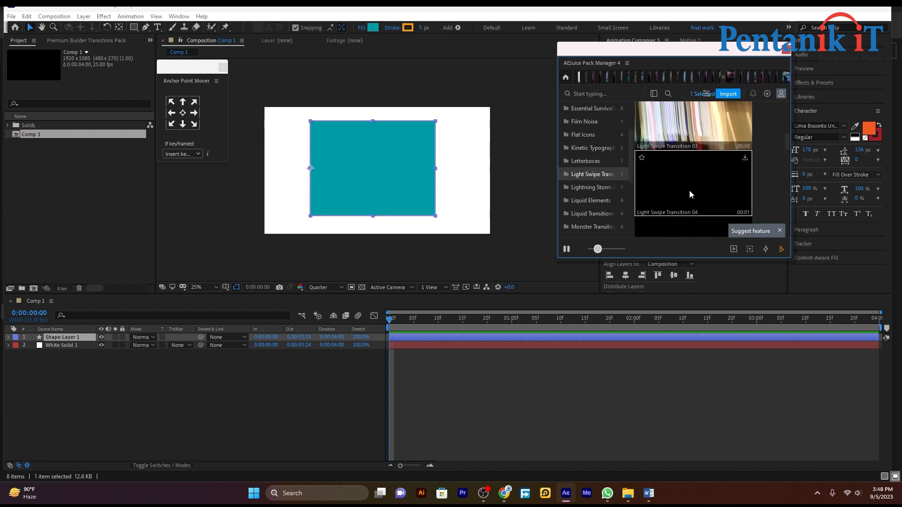
{"action": "scroll", "coordinate": [689, 190], "scroll_direction": "down", "scroll_amount": 3}
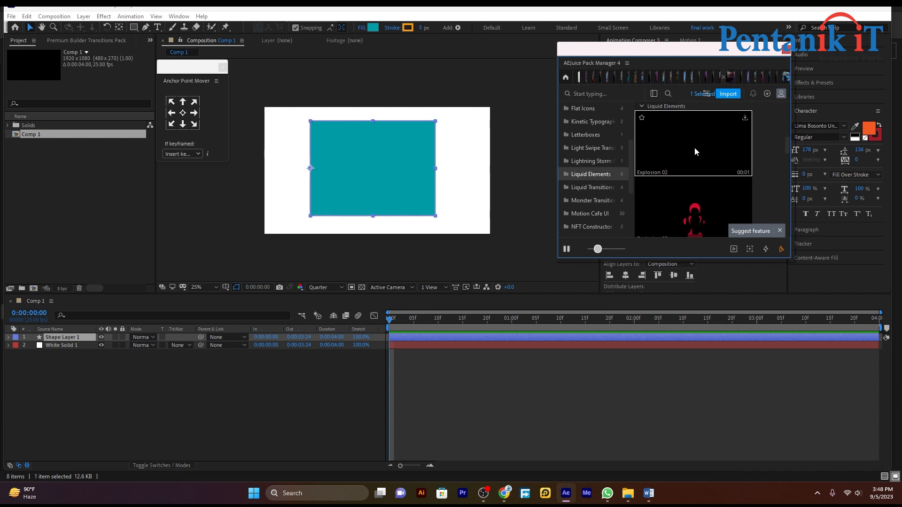
{"action": "scroll", "coordinate": [693, 152], "scroll_direction": "down", "scroll_amount": 3}
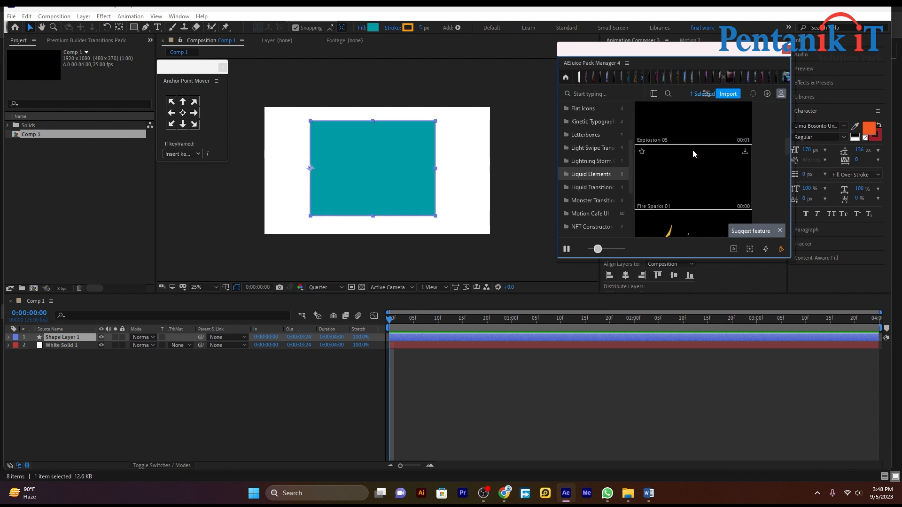
{"action": "scroll", "coordinate": [693, 152], "scroll_direction": "down", "scroll_amount": 3}
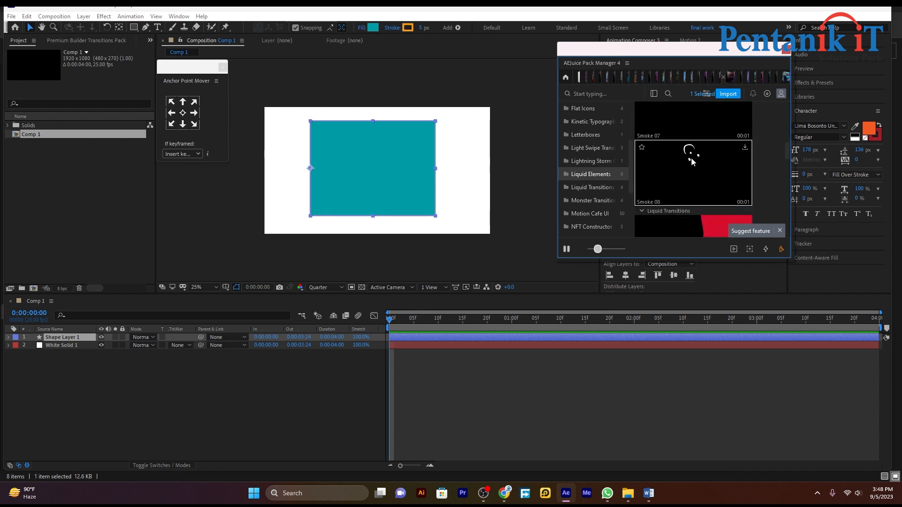
{"action": "scroll", "coordinate": [691, 169], "scroll_direction": "down", "scroll_amount": 3}
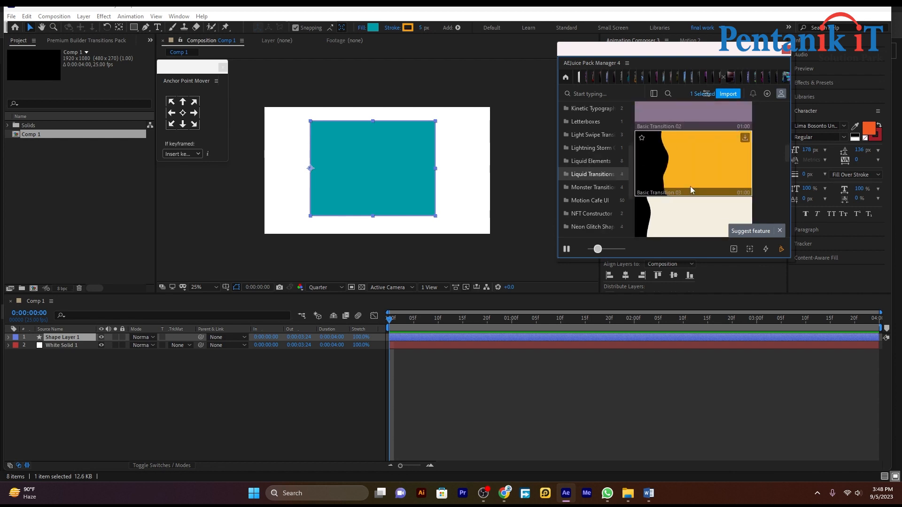
Step: Return to the pack overview and open the Sound Effects Free pack to view its whoosh sounds
{"action": "left_click", "coordinate": [566, 77]}
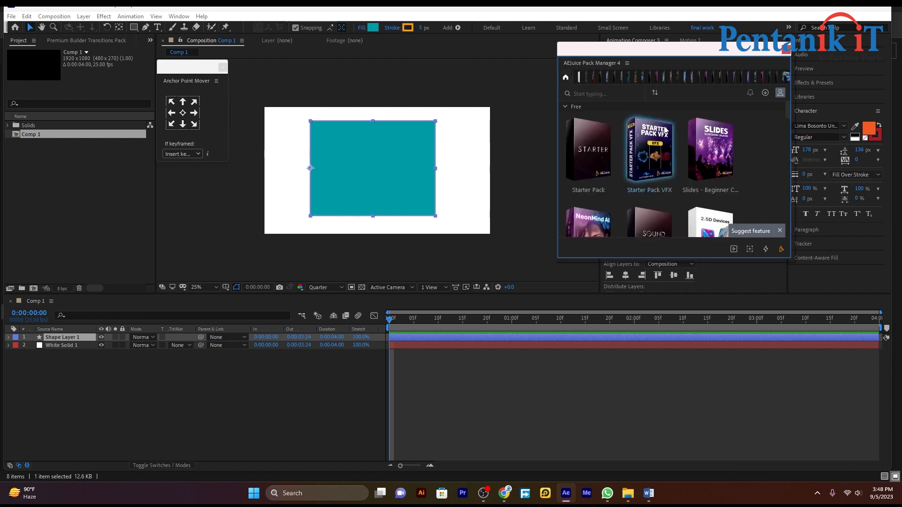
{"action": "scroll", "coordinate": [658, 141], "scroll_direction": "down", "scroll_amount": 2}
{"action": "left_click", "coordinate": [661, 160]}
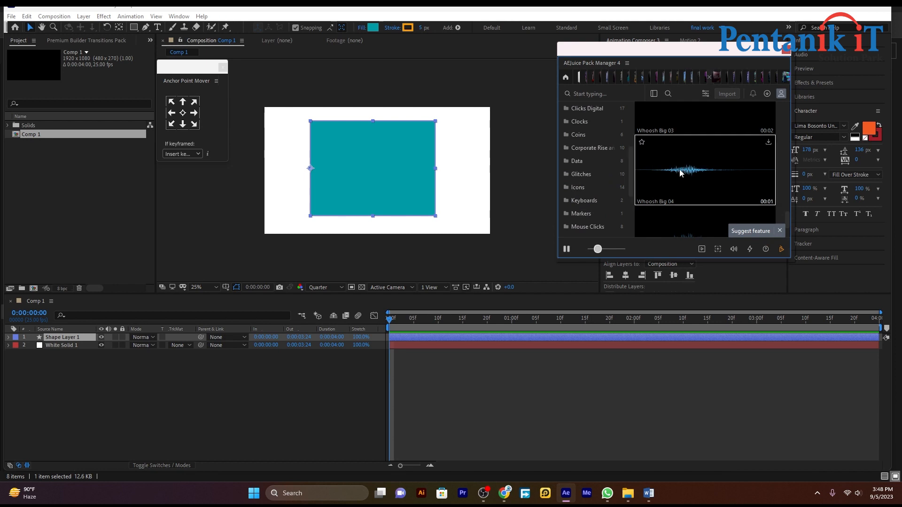
Step: Go back to the pack overview and look through the phone presets in the free 2.5D Devices pack
{"action": "left_click", "coordinate": [570, 77]}
{"action": "scroll", "coordinate": [705, 176], "scroll_direction": "down", "scroll_amount": 1}
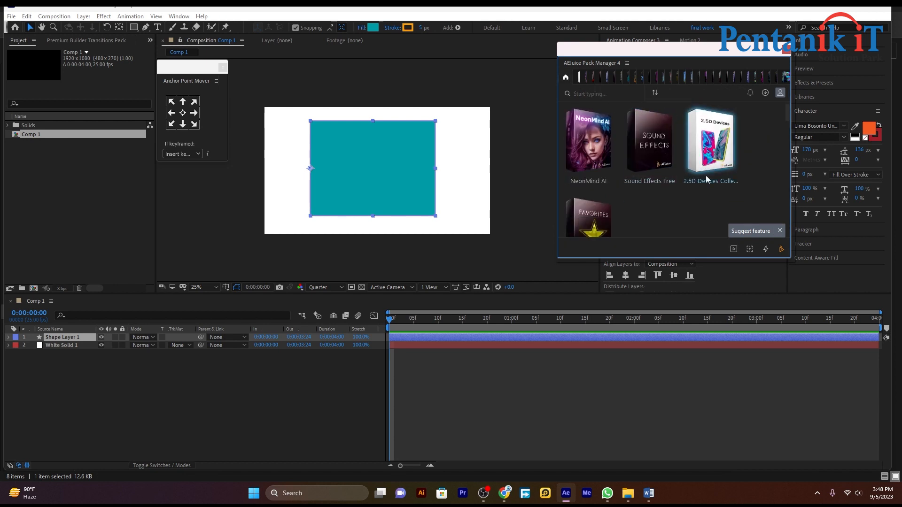
{"action": "left_click", "coordinate": [706, 138]}
{"action": "scroll", "coordinate": [697, 159], "scroll_direction": "down", "scroll_amount": 1}
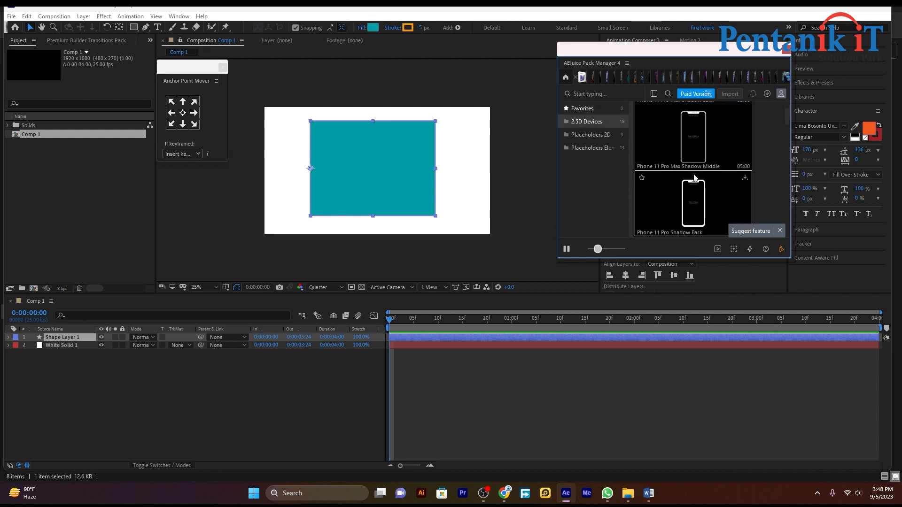
Step: Return to the free packs and open NeonMind AI to view its before-and-after style presets
{"action": "left_click", "coordinate": [566, 77]}
{"action": "scroll", "coordinate": [629, 168], "scroll_direction": "down", "scroll_amount": 1}
{"action": "scroll", "coordinate": [615, 173], "scroll_direction": "down", "scroll_amount": 2}
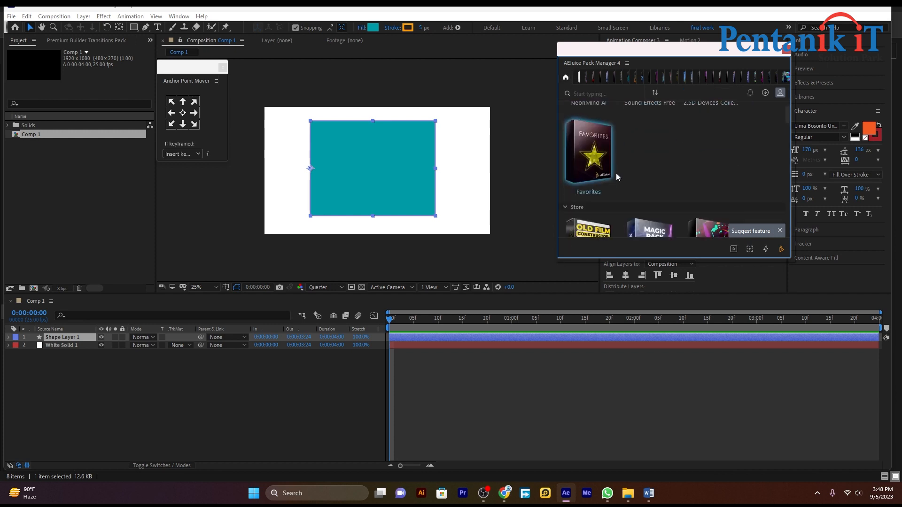
{"action": "scroll", "coordinate": [619, 160], "scroll_direction": "up", "scroll_amount": 3}
{"action": "scroll", "coordinate": [602, 157], "scroll_direction": "up", "scroll_amount": 1}
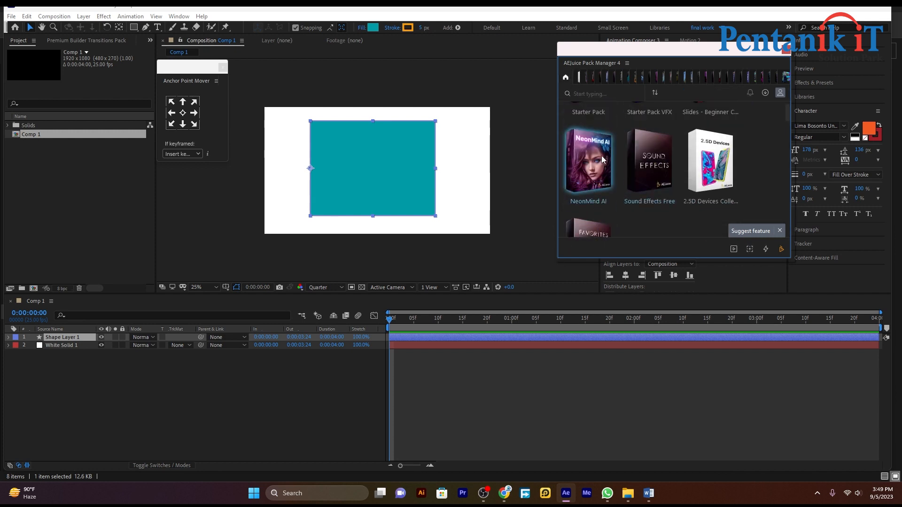
{"action": "left_click", "coordinate": [602, 160]}
{"action": "scroll", "coordinate": [670, 163], "scroll_direction": "down", "scroll_amount": 1}
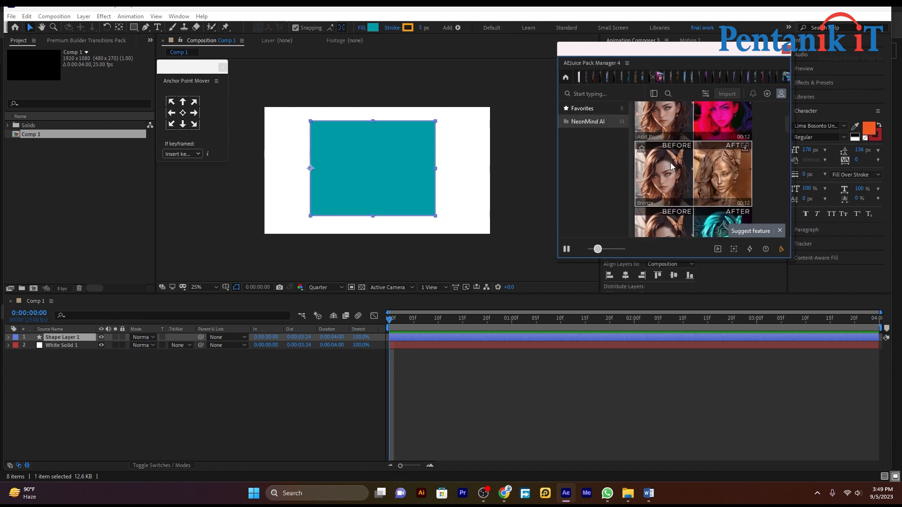
{"action": "scroll", "coordinate": [670, 162], "scroll_direction": "up", "scroll_amount": 2}
{"action": "scroll", "coordinate": [756, 183], "scroll_direction": "down", "scroll_amount": 1}
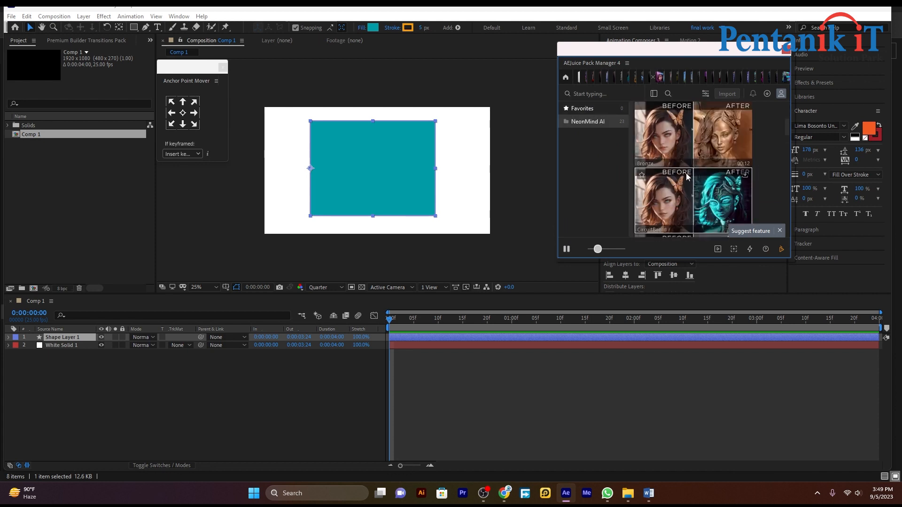
Step: Open the store's Liquid Elements pack from the pack overview, try its Angel Wings preset and close the licence dialog
{"action": "left_click", "coordinate": [563, 76]}
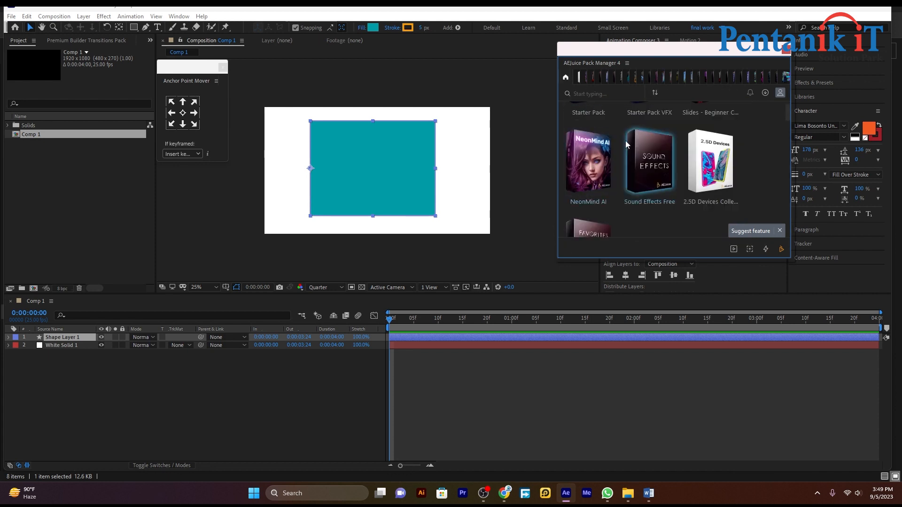
{"action": "scroll", "coordinate": [625, 140], "scroll_direction": "up", "scroll_amount": 1}
{"action": "scroll", "coordinate": [624, 140], "scroll_direction": "down", "scroll_amount": 2}
{"action": "scroll", "coordinate": [625, 144], "scroll_direction": "down", "scroll_amount": 3}
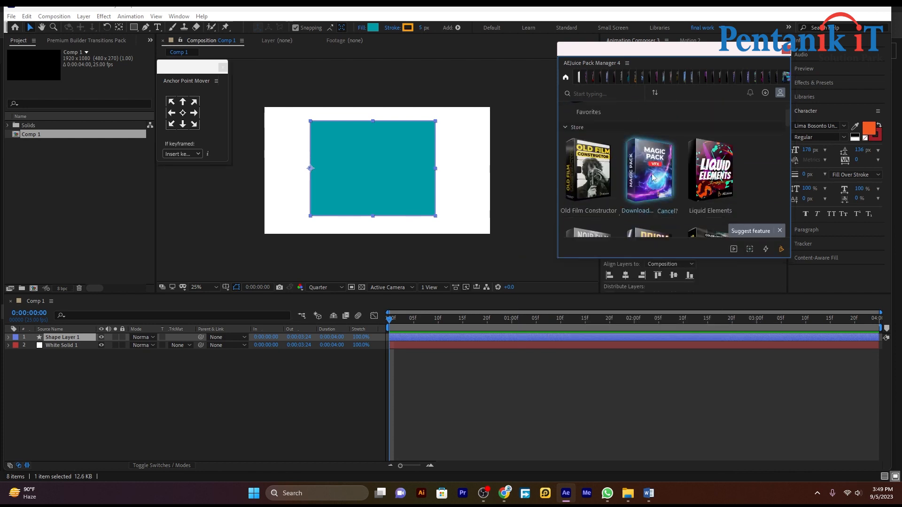
{"action": "left_click", "coordinate": [700, 174]}
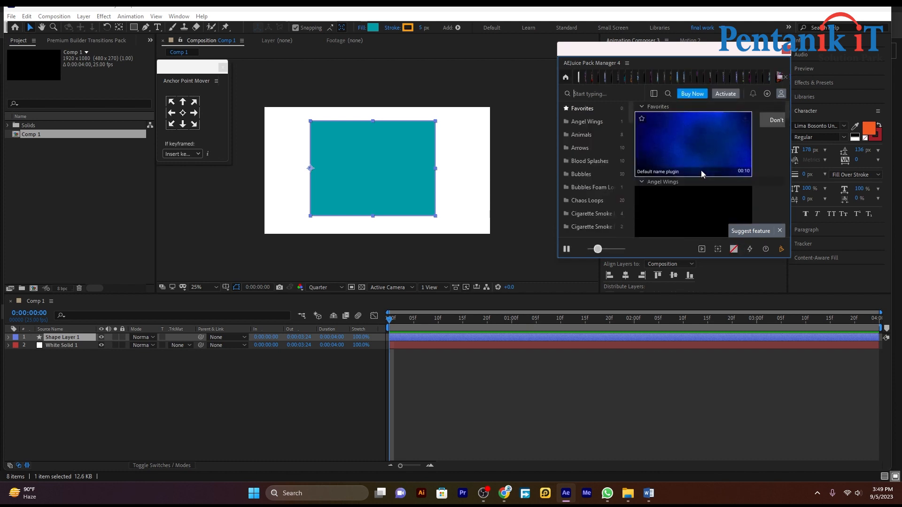
{"action": "left_click", "coordinate": [672, 207]}
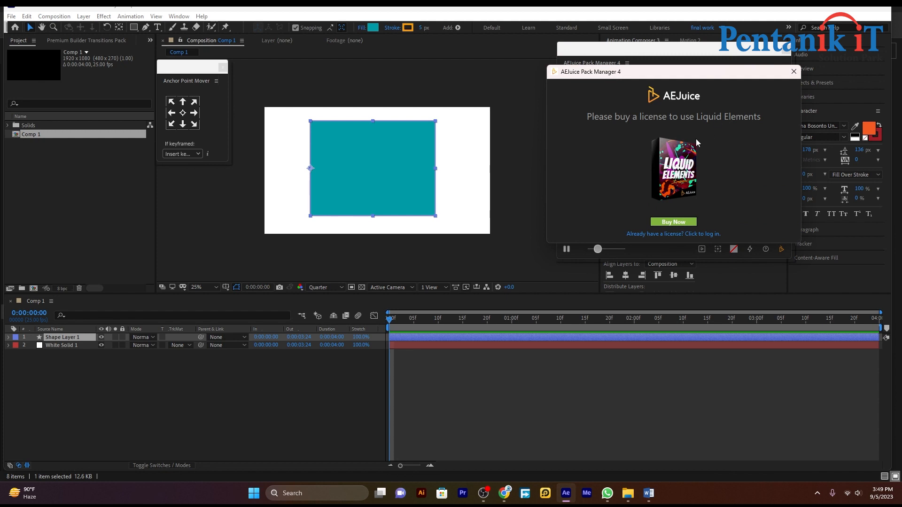
{"action": "left_click", "coordinate": [796, 73]}
Step: Return to the free packs and look through the Pixel Wipe transitions in the beginner Slides pack
{"action": "left_click", "coordinate": [566, 77]}
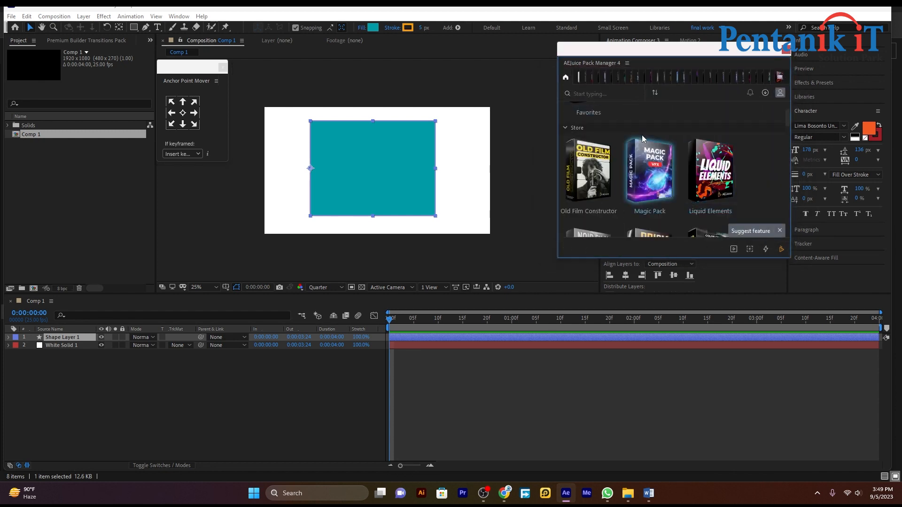
{"action": "scroll", "coordinate": [642, 135], "scroll_direction": "down", "scroll_amount": 10}
{"action": "scroll", "coordinate": [680, 114], "scroll_direction": "up", "scroll_amount": 4}
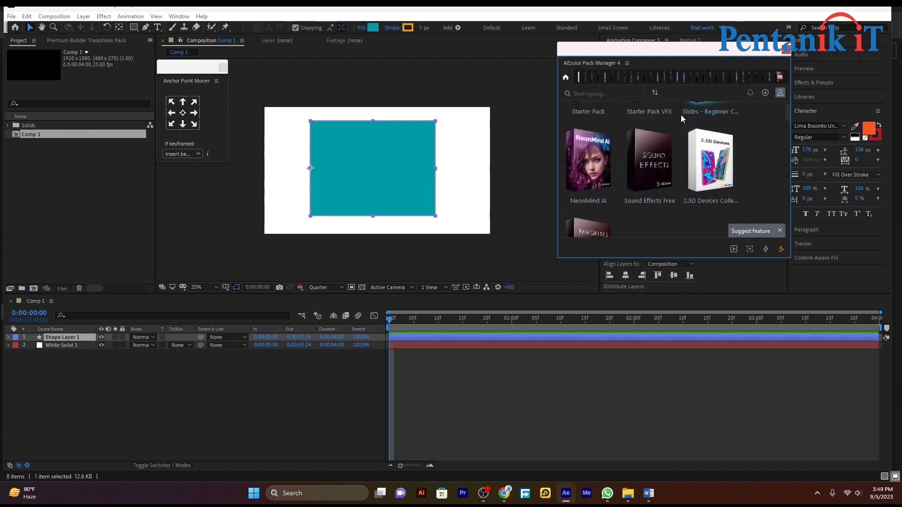
{"action": "scroll", "coordinate": [681, 115], "scroll_direction": "down", "scroll_amount": 3}
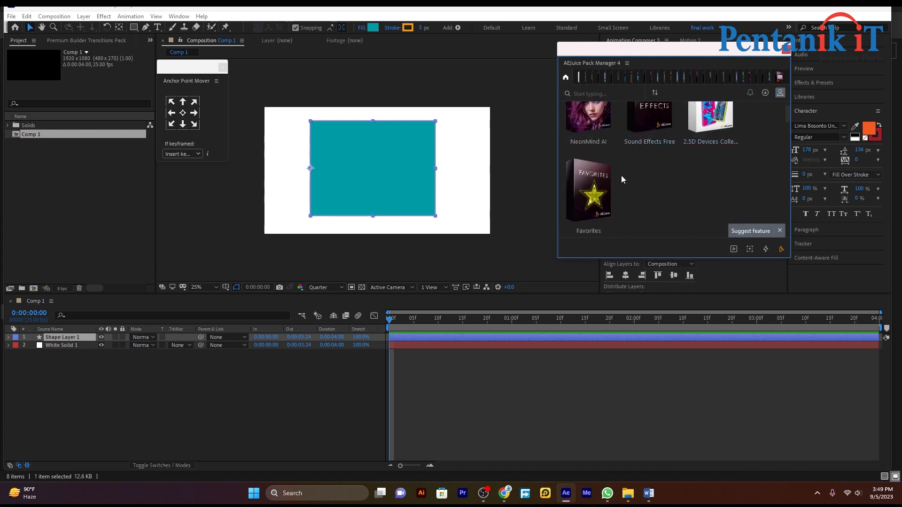
{"action": "scroll", "coordinate": [621, 176], "scroll_direction": "up", "scroll_amount": 3}
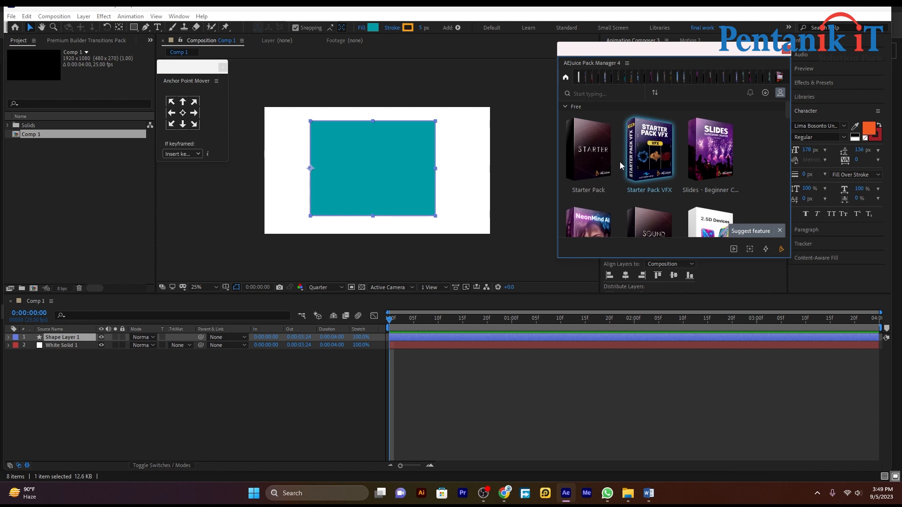
{"action": "left_click", "coordinate": [721, 156]}
{"action": "scroll", "coordinate": [720, 154], "scroll_direction": "down", "scroll_amount": 1}
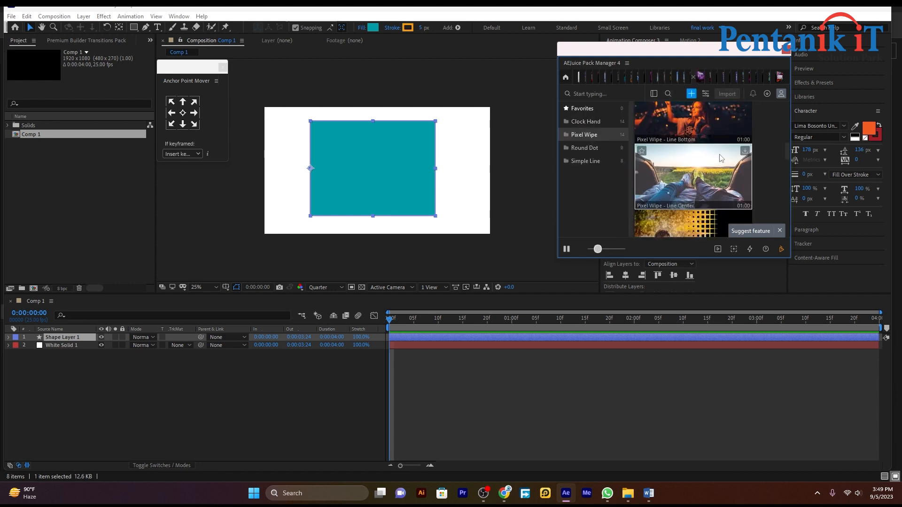
{"action": "scroll", "coordinate": [719, 154], "scroll_direction": "down", "scroll_amount": 4}
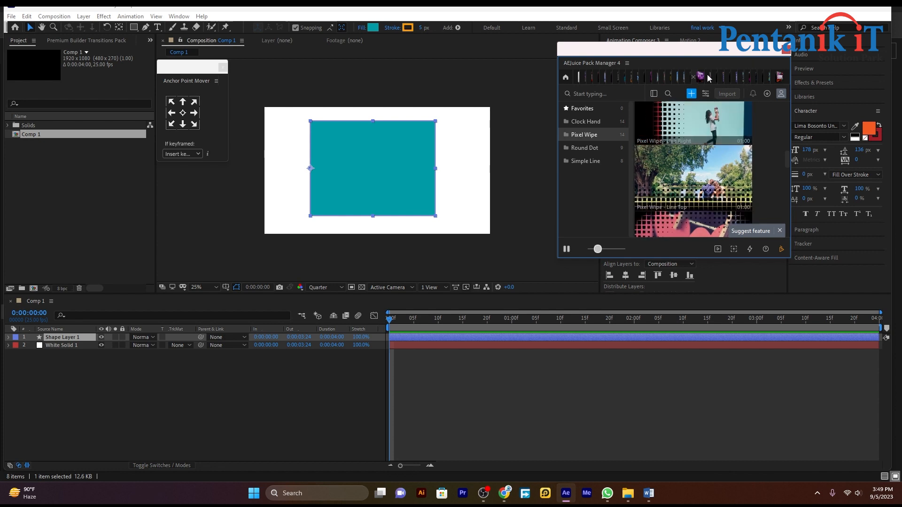
{"action": "scroll", "coordinate": [669, 173], "scroll_direction": "up", "scroll_amount": 3}
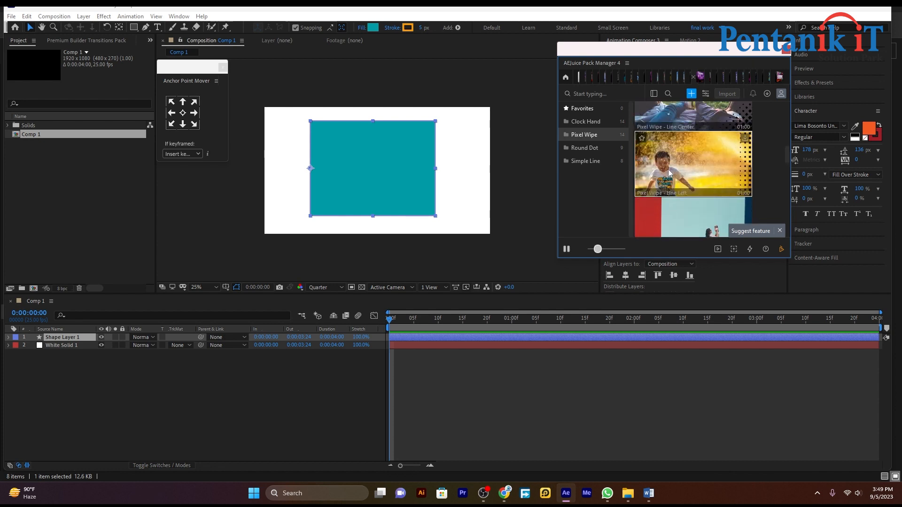
Step: Reopen the Starter Pack and review its Monster Transitions and Motion Cafe UI presets, going back to Liquid Elements
{"action": "left_click", "coordinate": [565, 78]}
{"action": "left_click", "coordinate": [625, 186]}
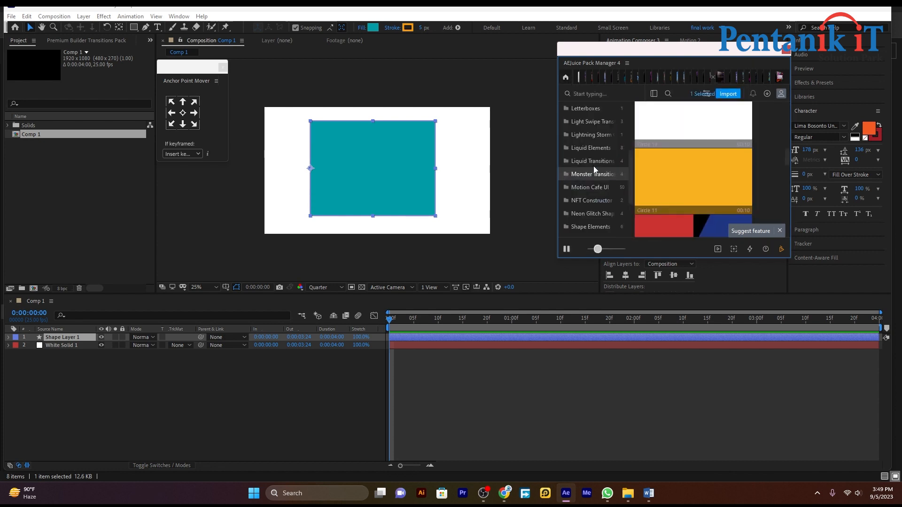
{"action": "scroll", "coordinate": [689, 168], "scroll_direction": "down", "scroll_amount": 5}
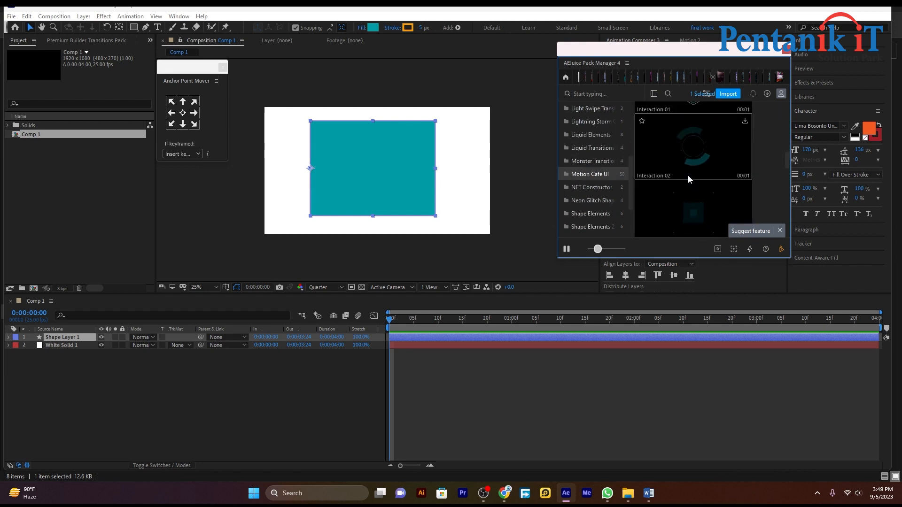
{"action": "scroll", "coordinate": [688, 175], "scroll_direction": "up", "scroll_amount": 5}
{"action": "scroll", "coordinate": [687, 176], "scroll_direction": "up", "scroll_amount": 3}
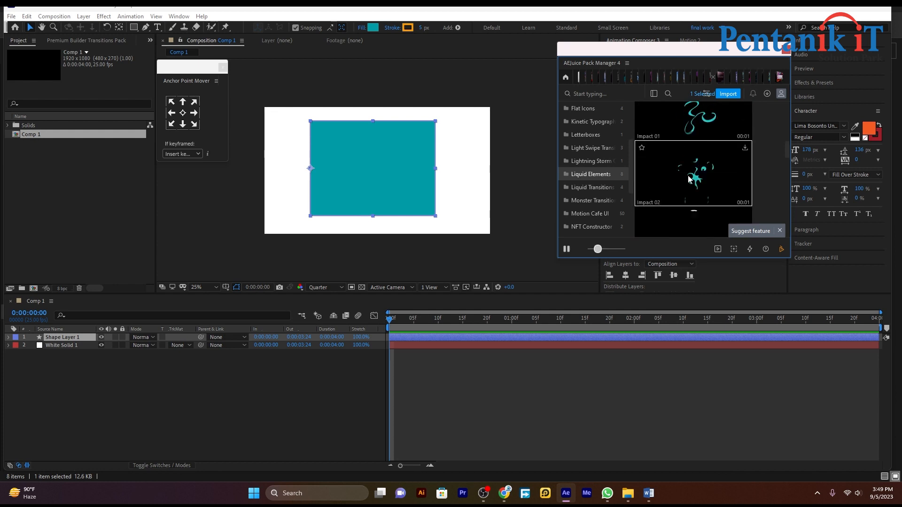
Step: Import the Impact 01 liquid preset into Comp 1 and start keyframing Shape Layer 1's scale at frame 2
{"action": "double_click", "coordinate": [694, 115]}
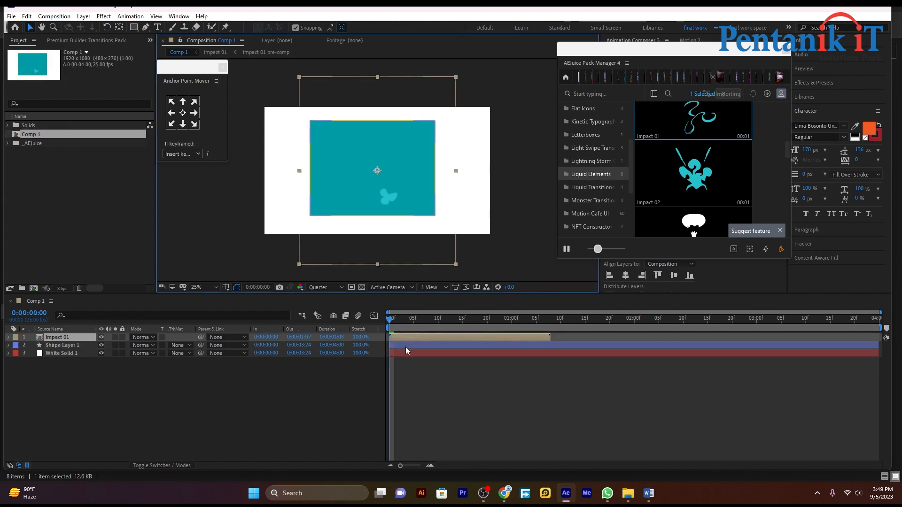
{"action": "left_click", "coordinate": [405, 347]}
{"action": "key", "text": "Page_Down"}
{"action": "key", "text": "Page_Down"}
{"action": "key", "text": "s"}
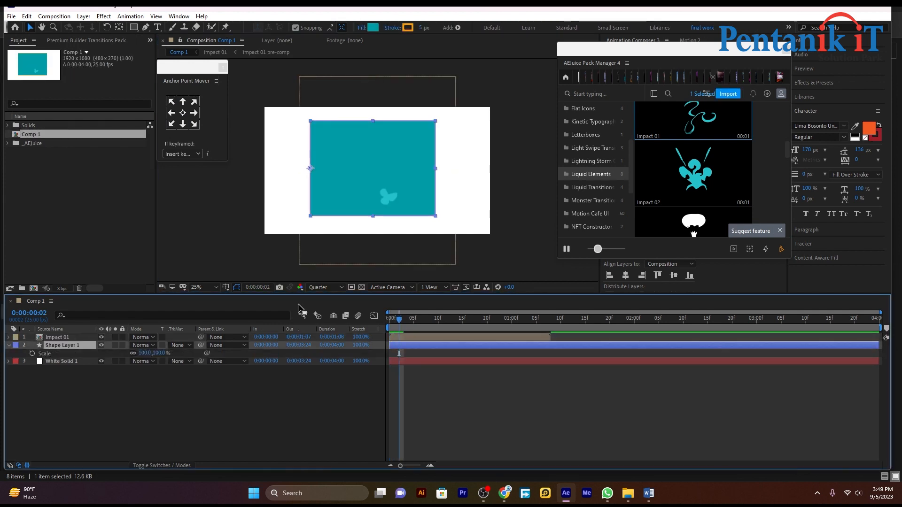
{"action": "left_click", "coordinate": [32, 354]}
Step: Set Shape Layer 1's scale to 0% at frame 0 and move its 100% scale keyframe to about frame 11
{"action": "left_click_drag", "start_coordinate": [400, 321], "coordinate": [389, 321]}
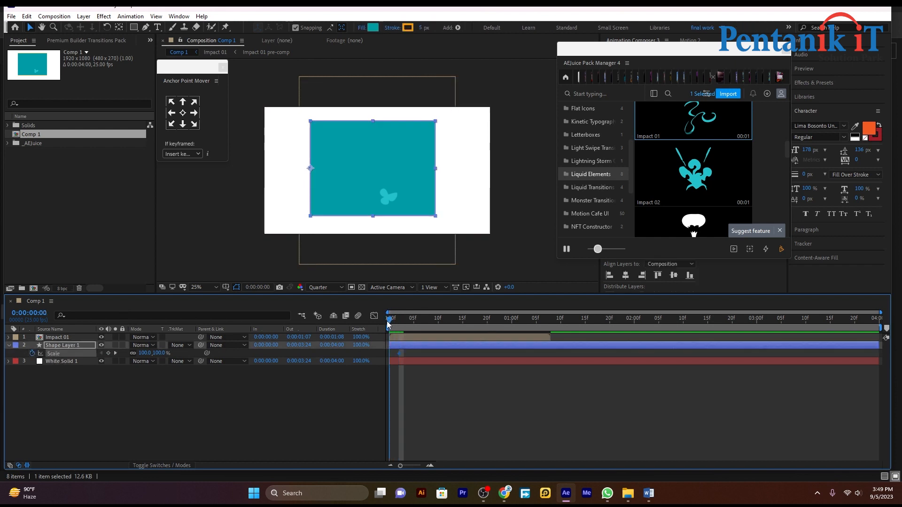
{"action": "left_click", "coordinate": [144, 353]}
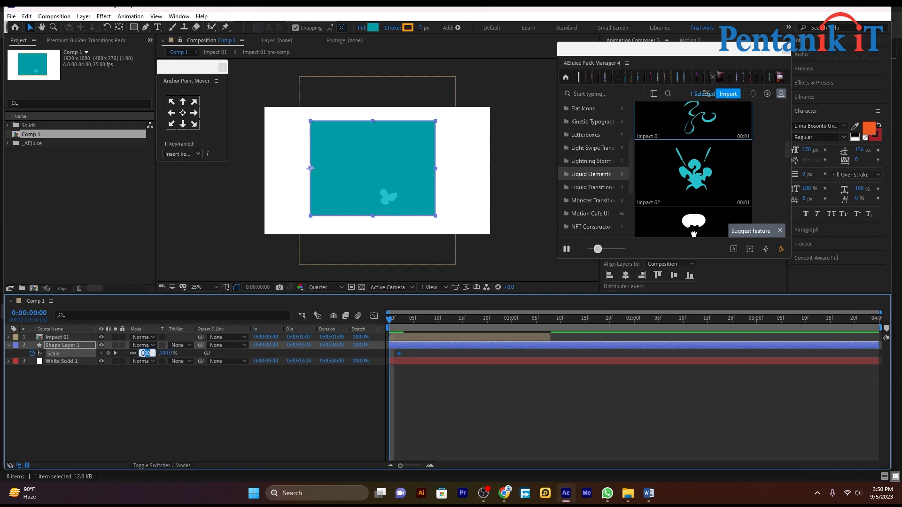
{"action": "key", "text": "Return"}
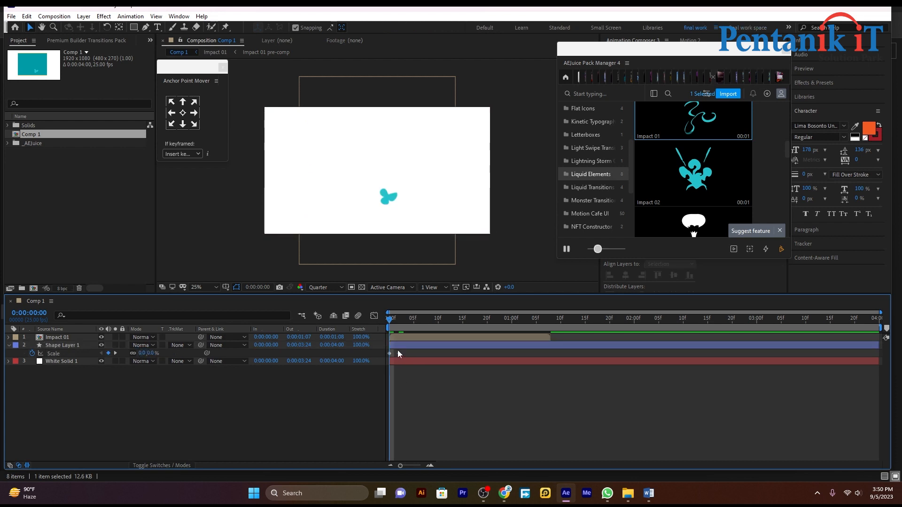
{"action": "left_click_drag", "start_coordinate": [401, 354], "coordinate": [443, 362]}
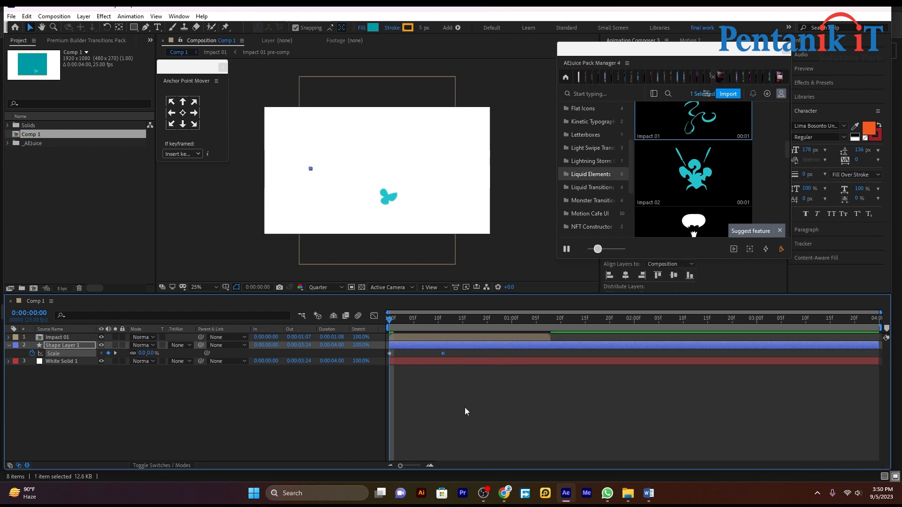
Step: Select both scale keyframes, close Pack Manager, and apply Motion 2's Excite with the incoming or outgoing ease slider at 48
{"action": "left_click_drag", "start_coordinate": [464, 407], "coordinate": [348, 332]}
{"action": "left_click", "coordinate": [786, 53]}
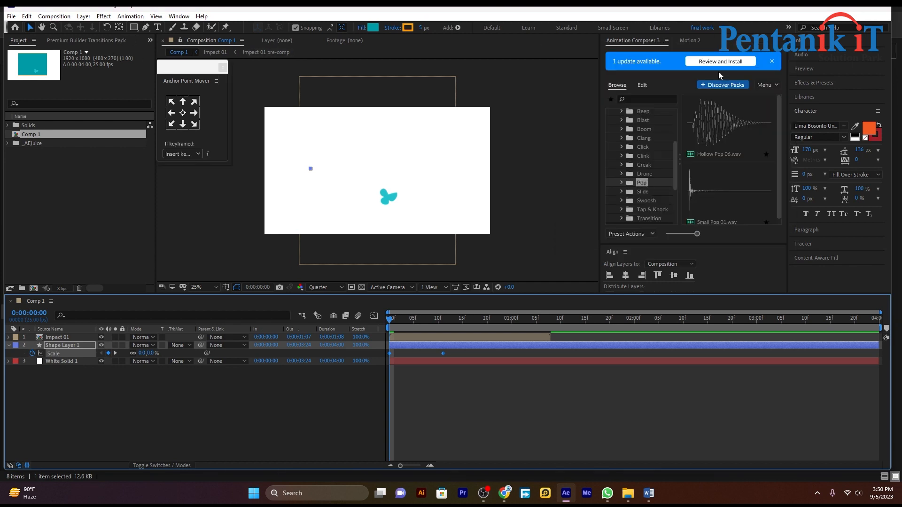
{"action": "left_click", "coordinate": [690, 42]}
{"action": "left_click", "coordinate": [621, 111]}
{"action": "left_click", "coordinate": [640, 97]}
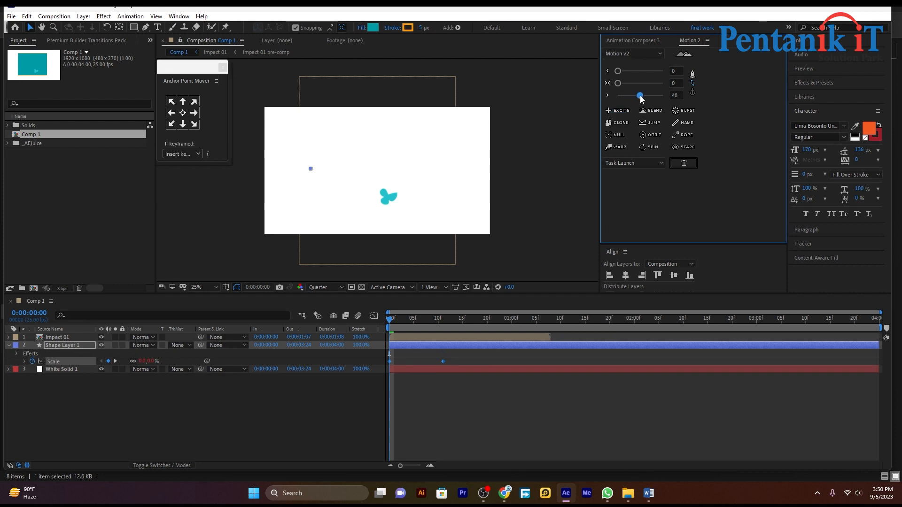
Step: Preview the scale animation and centre Shape Layer 1's anchor point with Anchor Point Mover
{"action": "left_click", "coordinate": [408, 329]}
{"action": "key", "text": "space"}
{"action": "key", "text": "space"}
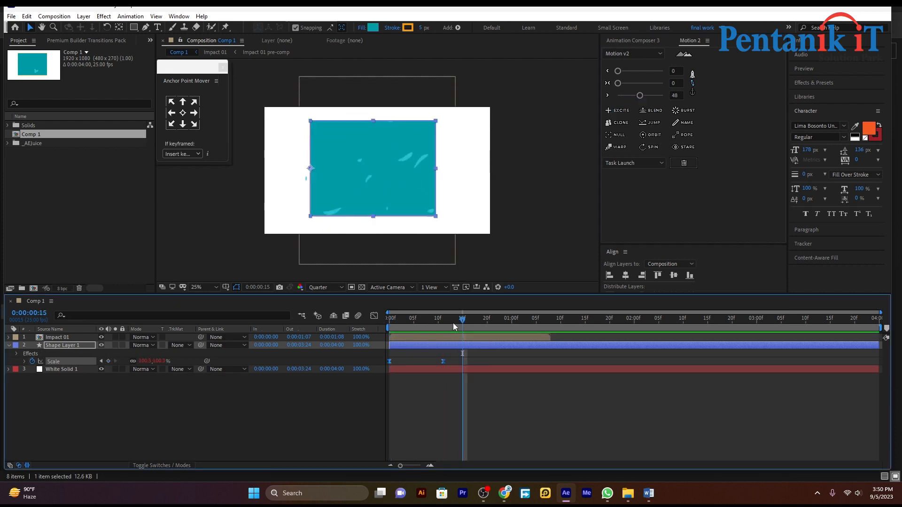
{"action": "left_click_drag", "start_coordinate": [453, 322], "coordinate": [500, 335]}
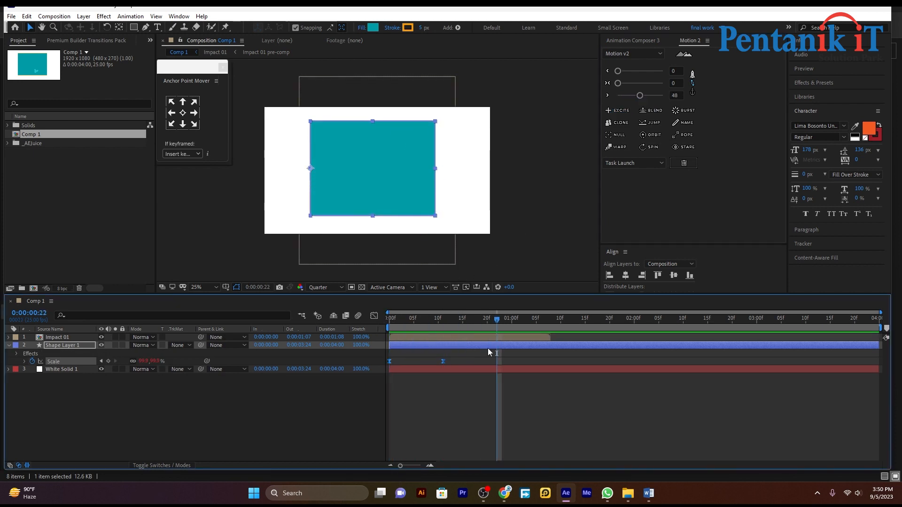
{"action": "left_click", "coordinate": [487, 349]}
{"action": "left_click", "coordinate": [185, 114]}
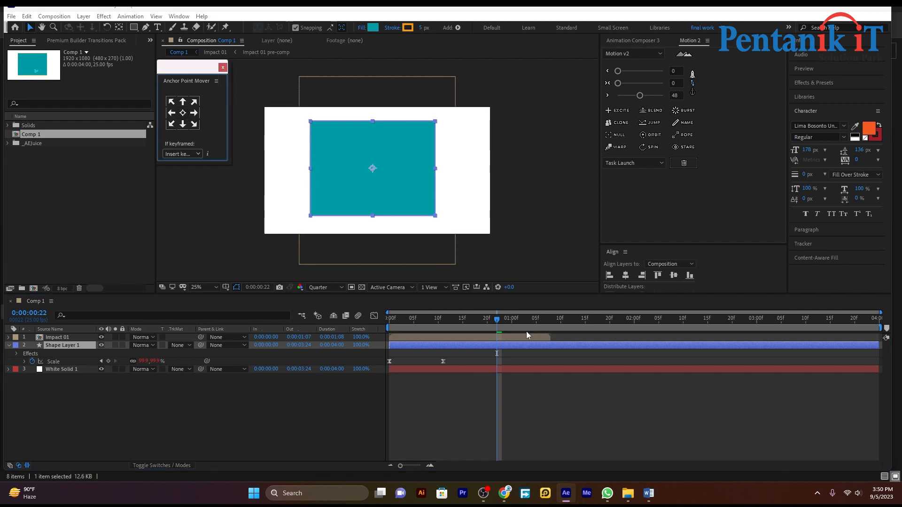
Step: Shift Shape Layer 1 to start at frame 10 and reposition the Impact 01 splash near the centre of the composition
{"action": "left_click_drag", "start_coordinate": [502, 324], "coordinate": [365, 346]}
{"action": "left_click", "coordinate": [486, 318]}
{"action": "left_click", "coordinate": [406, 337]}
{"action": "left_click_drag", "start_coordinate": [379, 178], "coordinate": [354, 147]}
Step: Play the composition repeatedly from the start to check the splash's timing against the rectangle's scale animation
{"action": "key", "text": "space"}
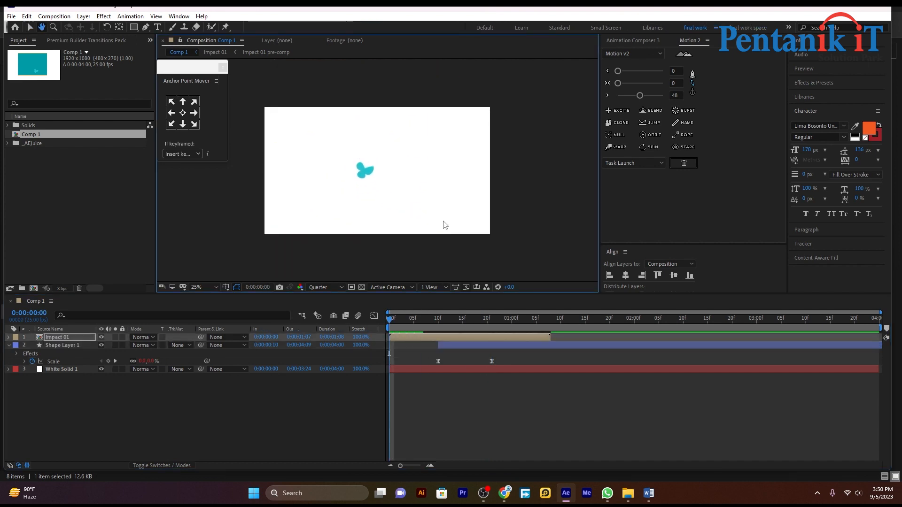
{"action": "key", "text": "space"}
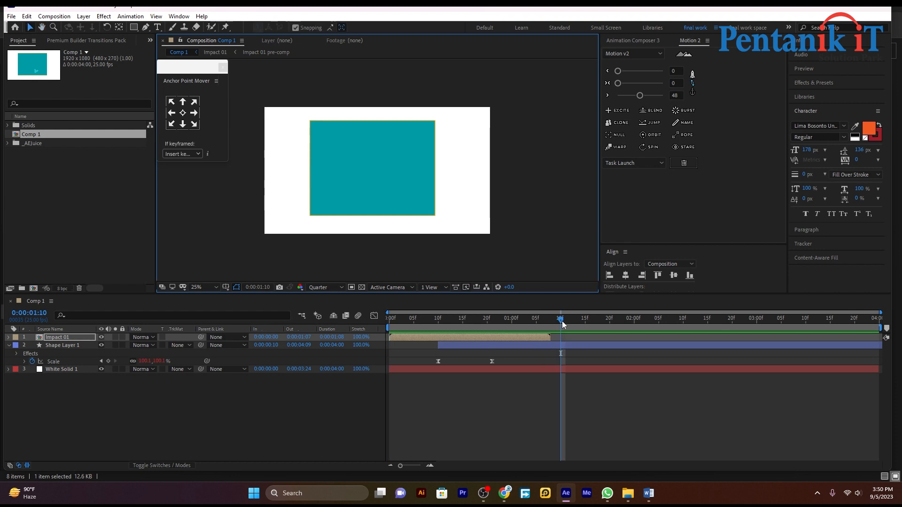
{"action": "left_click_drag", "start_coordinate": [562, 320], "coordinate": [420, 343]}
{"action": "key", "text": "Home"}
{"action": "left_click", "coordinate": [424, 392]}
{"action": "key", "text": "space"}
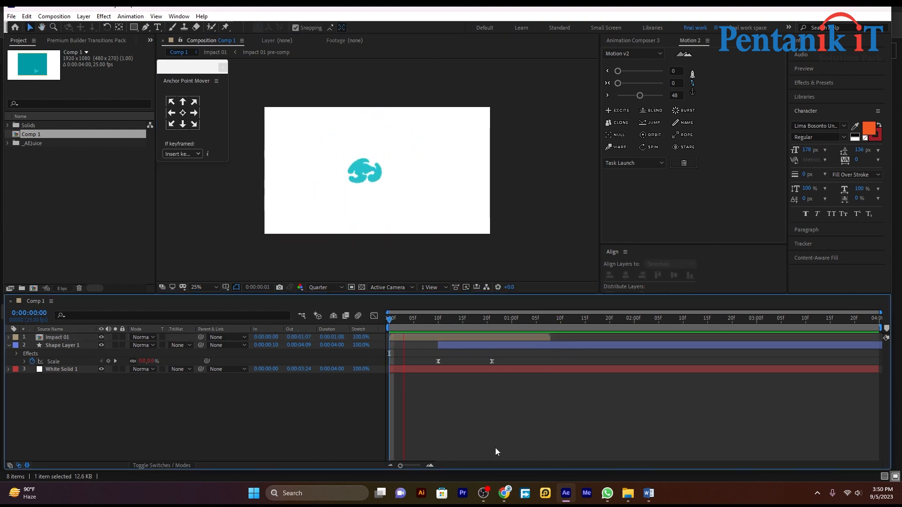
{"action": "key", "text": "space"}
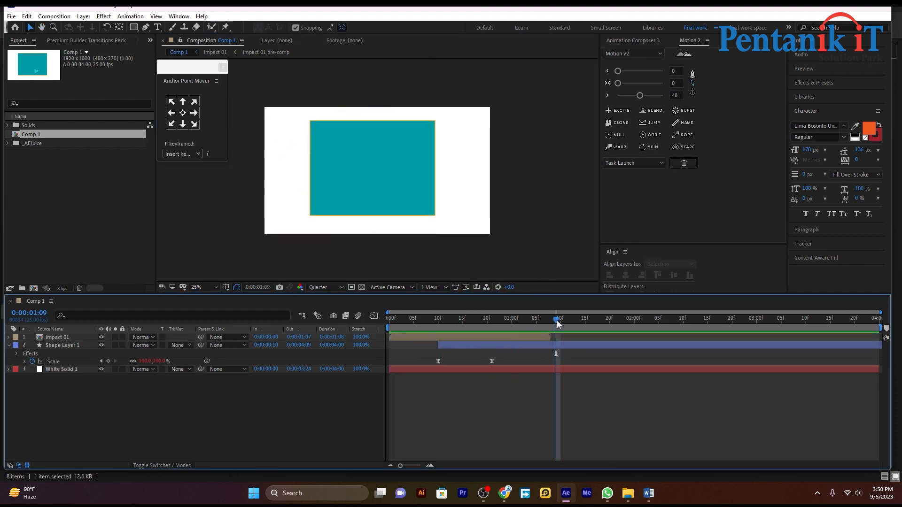
{"action": "left_click_drag", "start_coordinate": [557, 321], "coordinate": [373, 303]}
{"action": "key", "text": "space"}
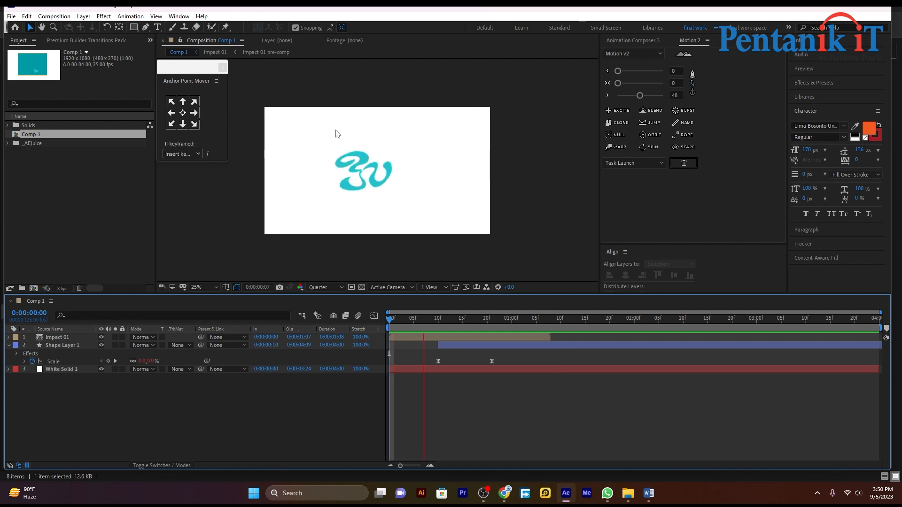
{"action": "left_click_drag", "start_coordinate": [566, 320], "coordinate": [385, 389]}
{"action": "key", "text": "space"}
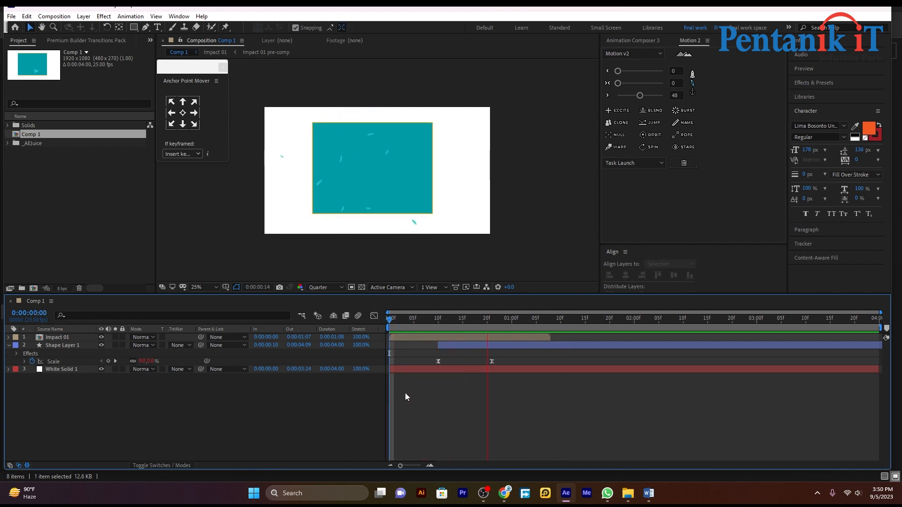
{"action": "key", "text": "space"}
{"action": "left_click_drag", "start_coordinate": [520, 319], "coordinate": [409, 351]}
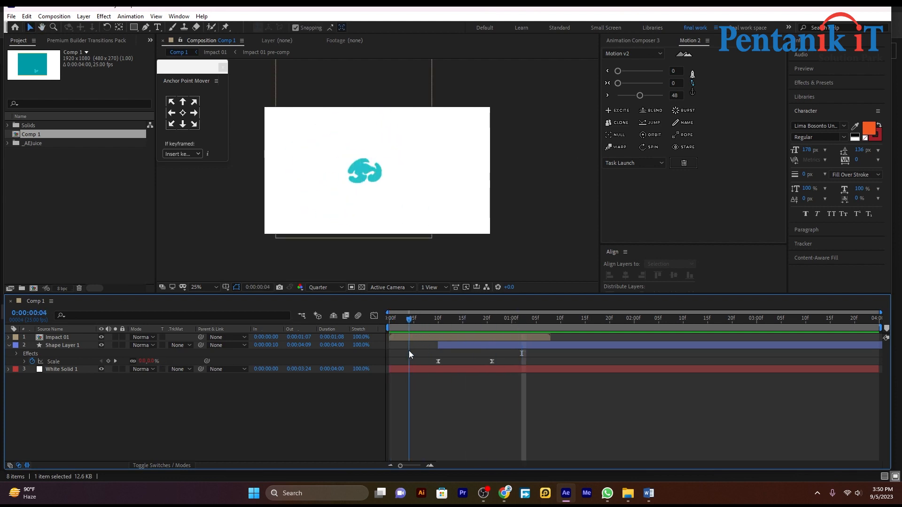
Step: Reopen AEJuice Pack Manager 4 and open the Whooshes category of the Sound Effects Free pack
{"action": "left_click", "coordinate": [186, 19]}
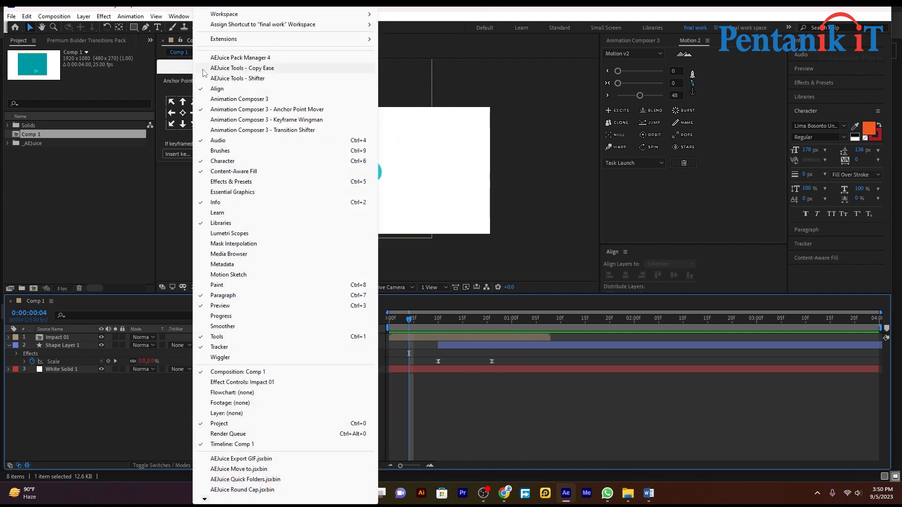
{"action": "left_click", "coordinate": [226, 58]}
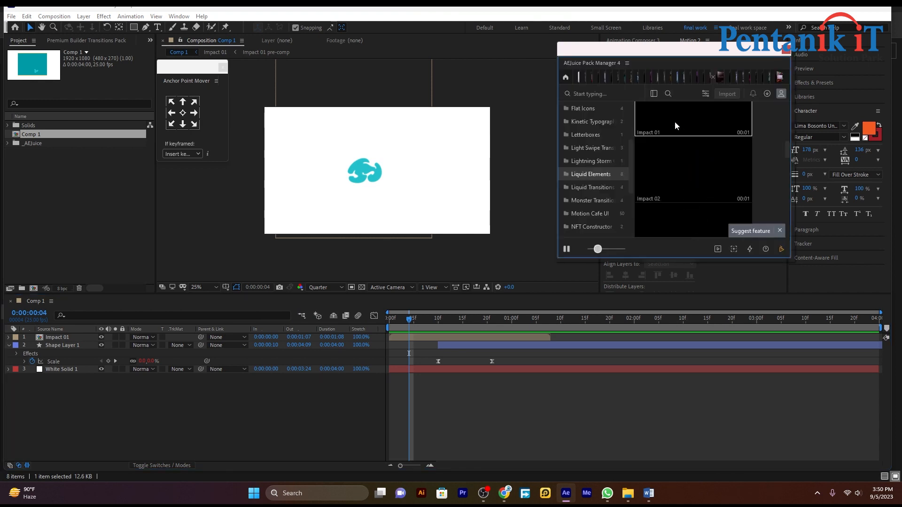
{"action": "left_click", "coordinate": [566, 77]}
{"action": "scroll", "coordinate": [666, 180], "scroll_direction": "down", "scroll_amount": 3}
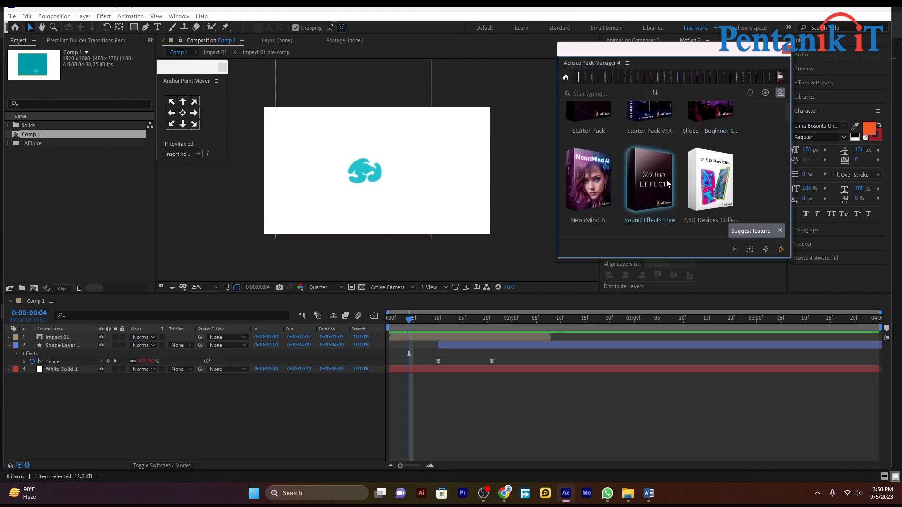
{"action": "left_click", "coordinate": [663, 185]}
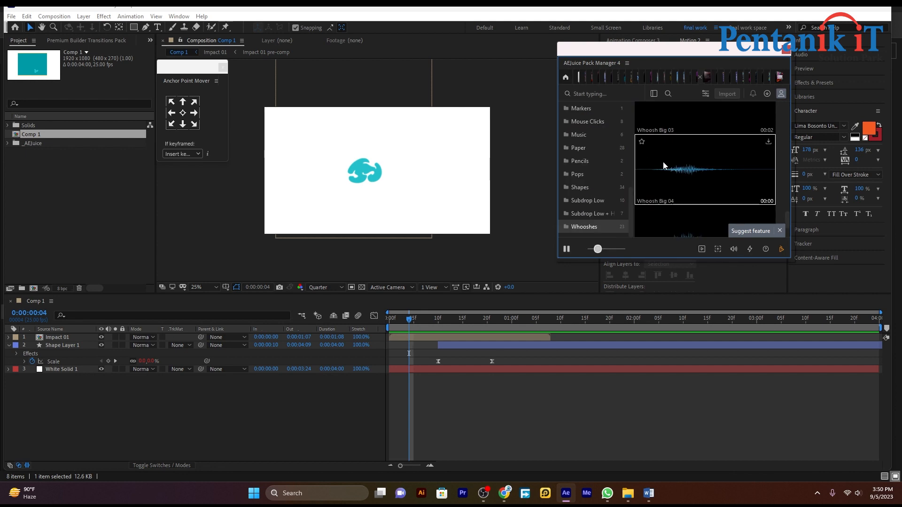
Step: Add the Whoosh Big 04 sound to Comp 1 and align its layer to frame 0
{"action": "double_click", "coordinate": [663, 163]}
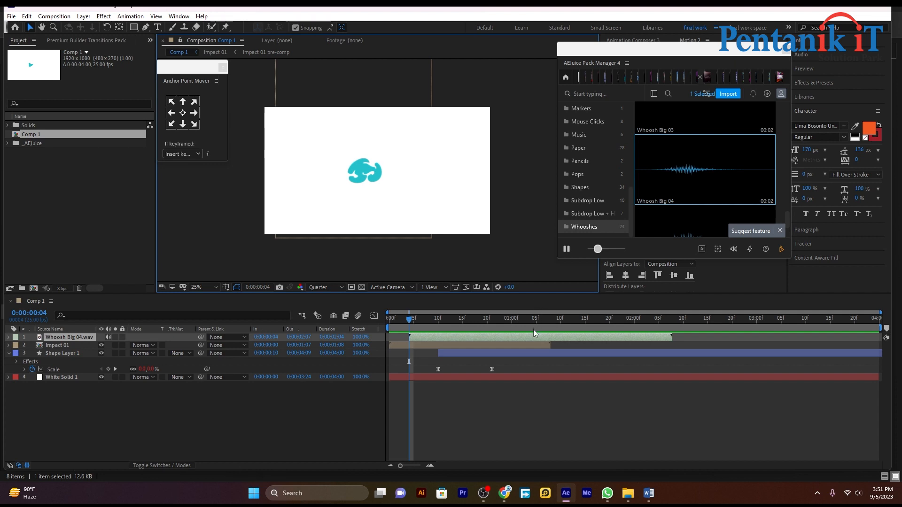
{"action": "left_click_drag", "start_coordinate": [529, 335], "coordinate": [511, 340]}
{"action": "left_click_drag", "start_coordinate": [407, 318], "coordinate": [371, 323]}
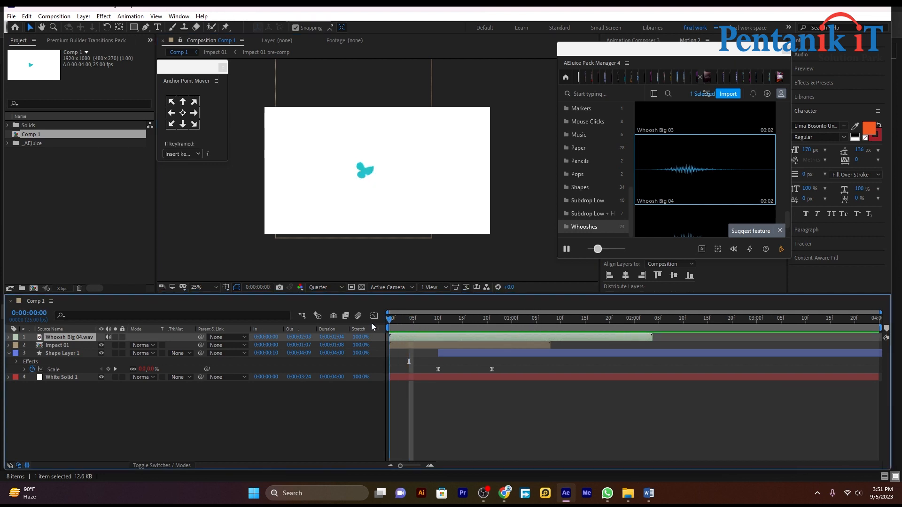
Step: Play back the animation with the whoosh sound, glance through further whooshes, and return to the composition's start
{"action": "key", "text": "space"}
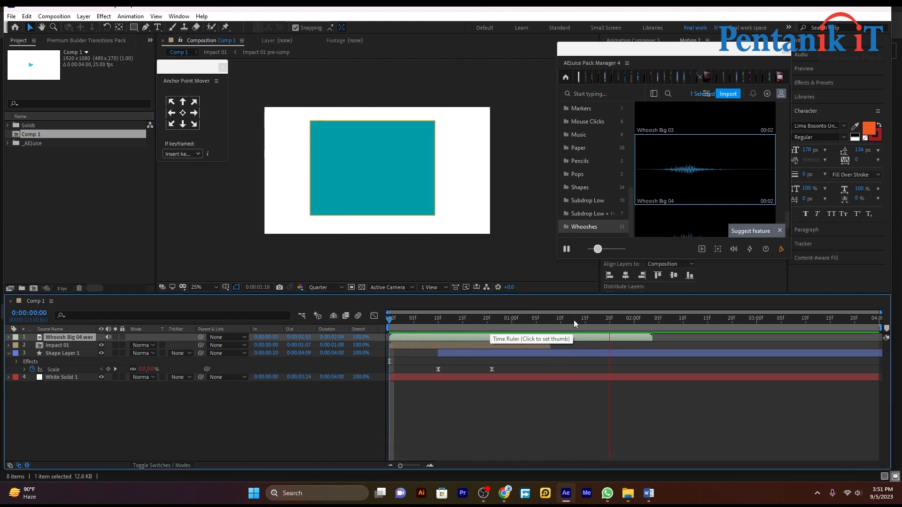
{"action": "left_click_drag", "start_coordinate": [607, 322], "coordinate": [291, 358]}
{"action": "key", "text": "space"}
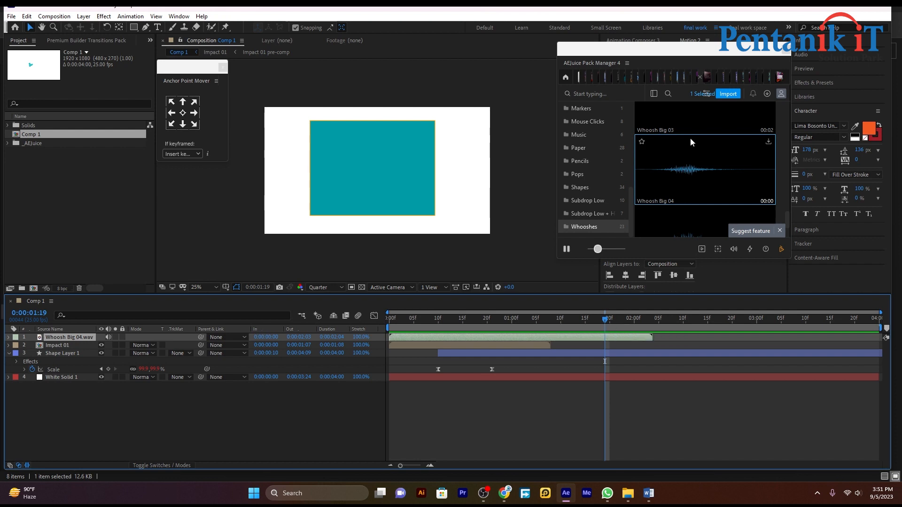
{"action": "scroll", "coordinate": [686, 150], "scroll_direction": "down", "scroll_amount": 2}
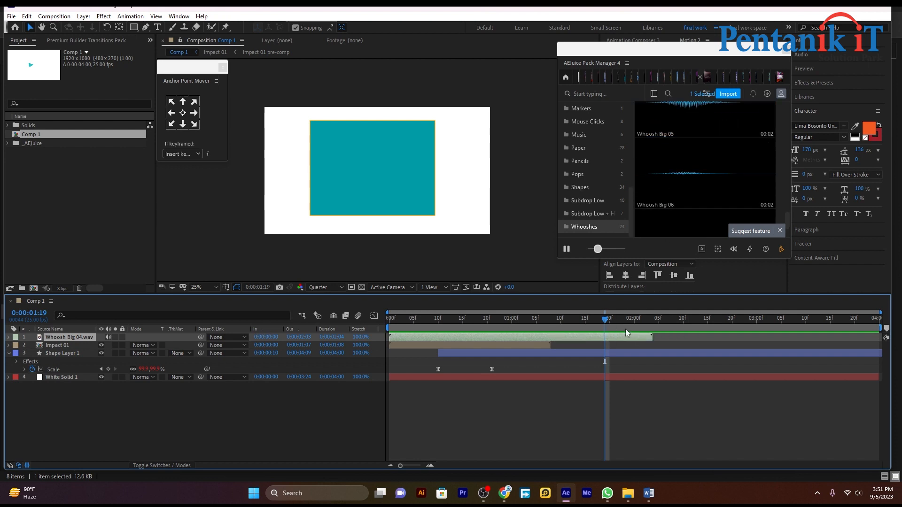
{"action": "left_click_drag", "start_coordinate": [605, 318], "coordinate": [394, 356]}
{"action": "key", "text": "space"}
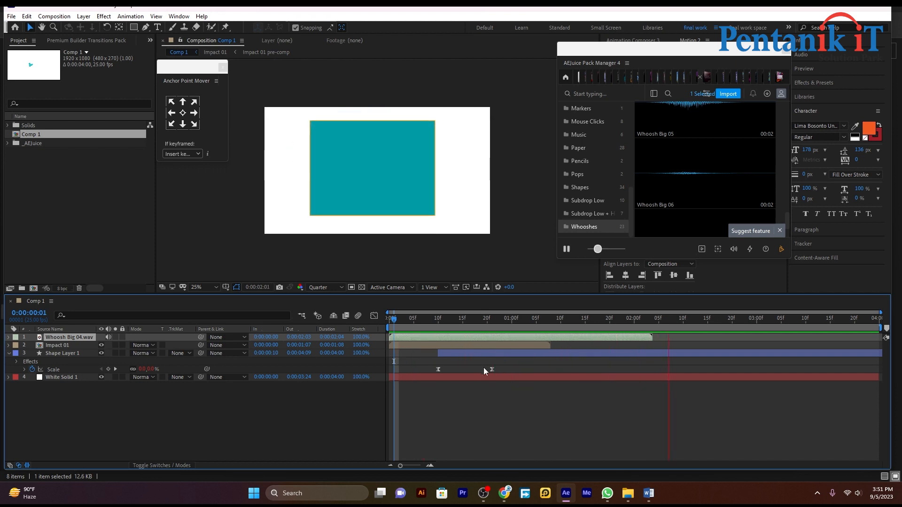
{"action": "key", "text": "space"}
{"action": "key", "text": "Home"}
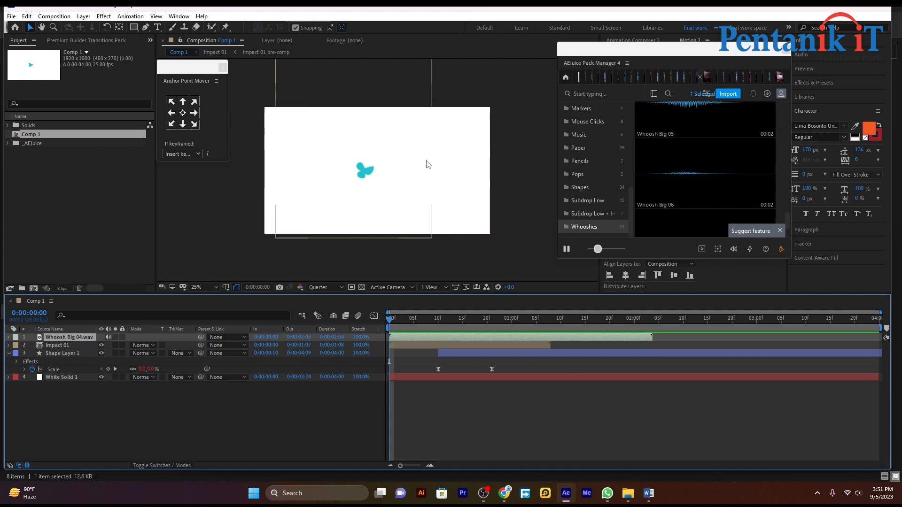
{"action": "left_click", "coordinate": [460, 264]}
{"action": "left_click_drag", "start_coordinate": [399, 318], "coordinate": [341, 325]}
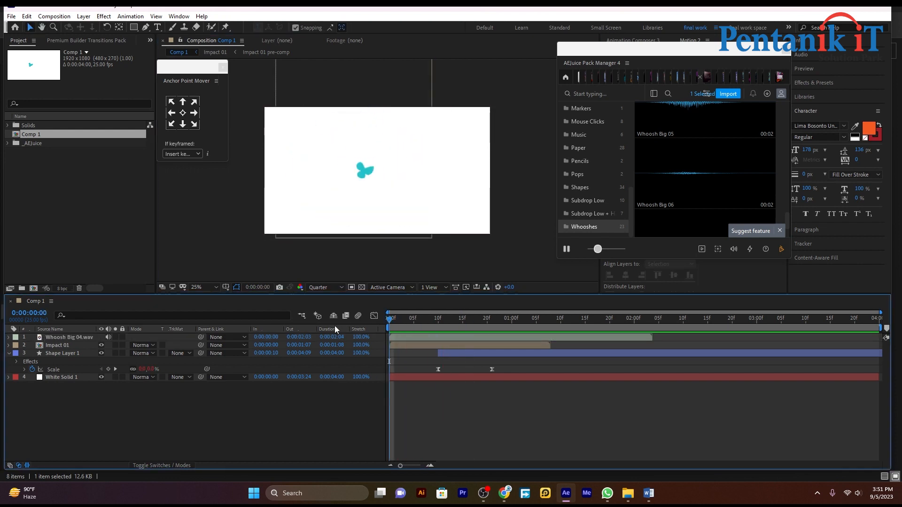